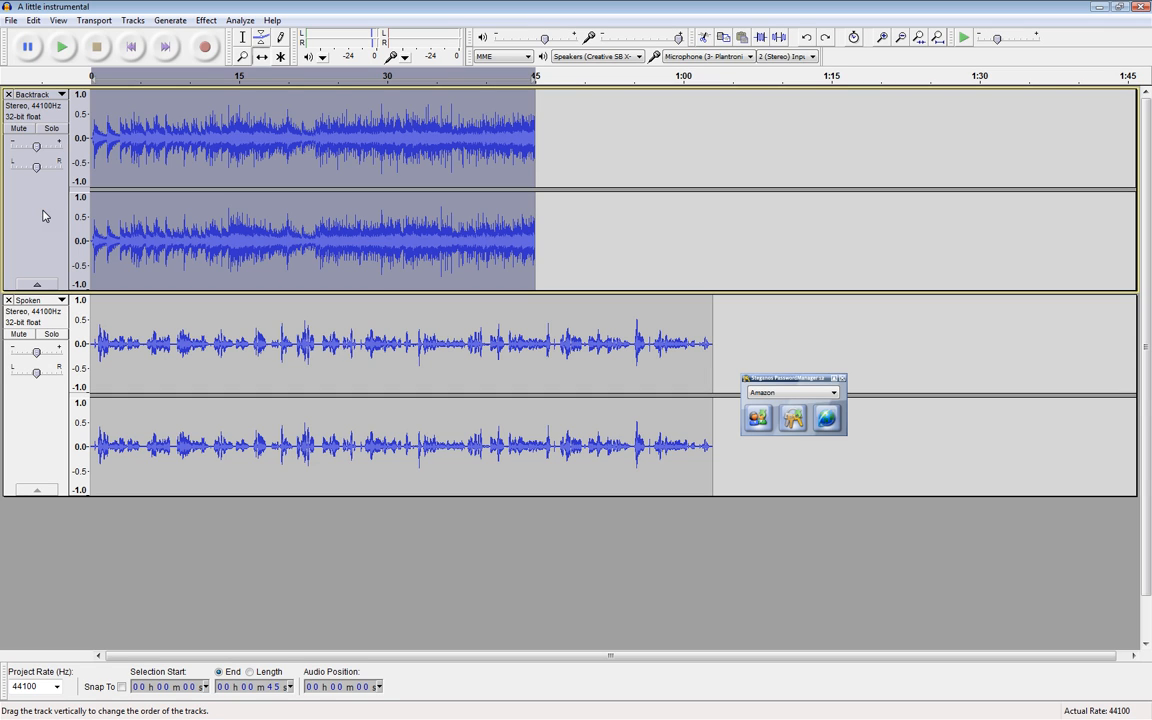
click(41, 450)
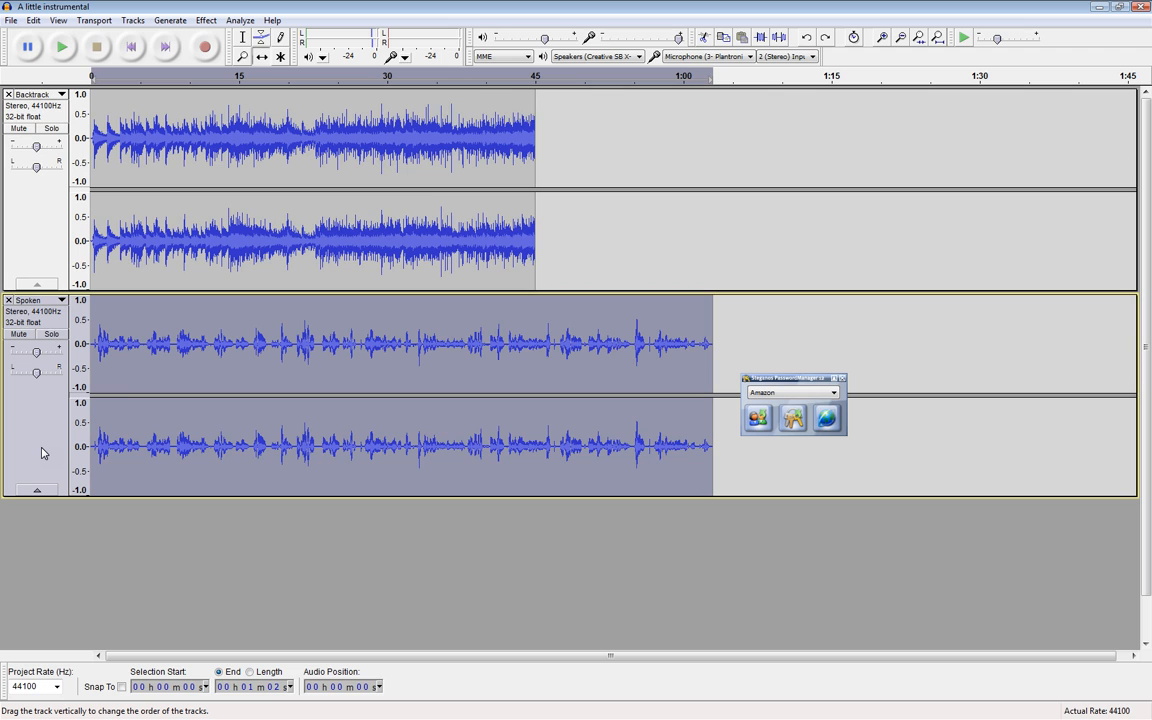
click(31, 240)
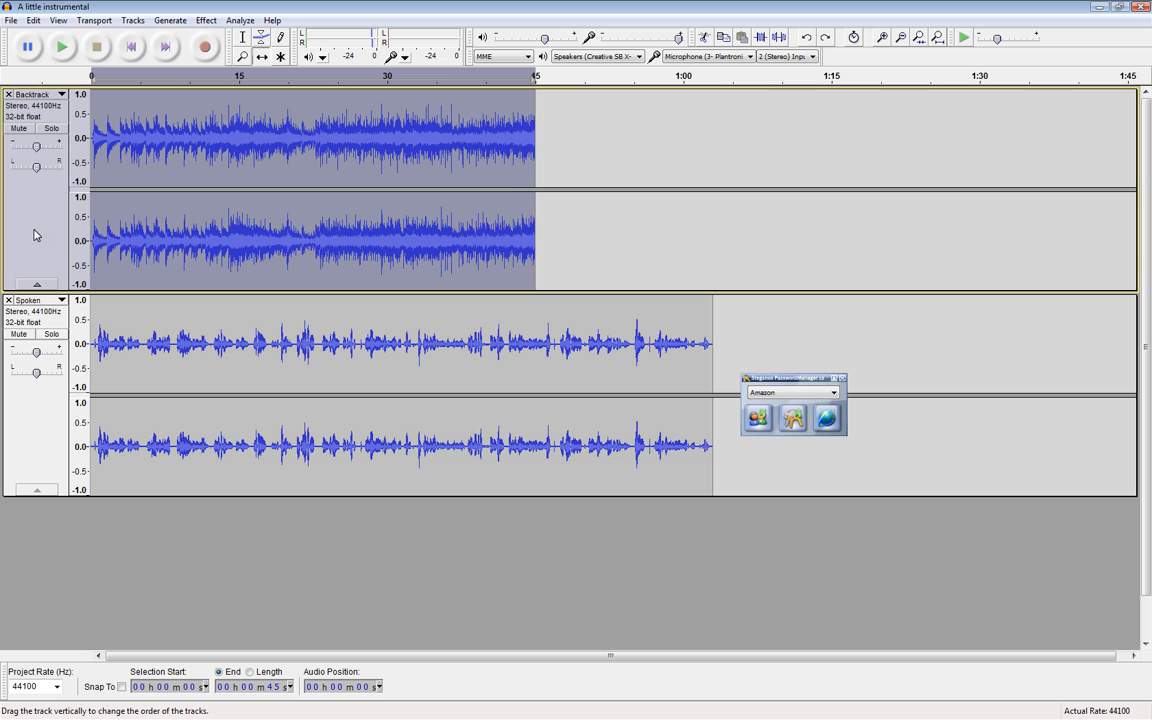
click(40, 365)
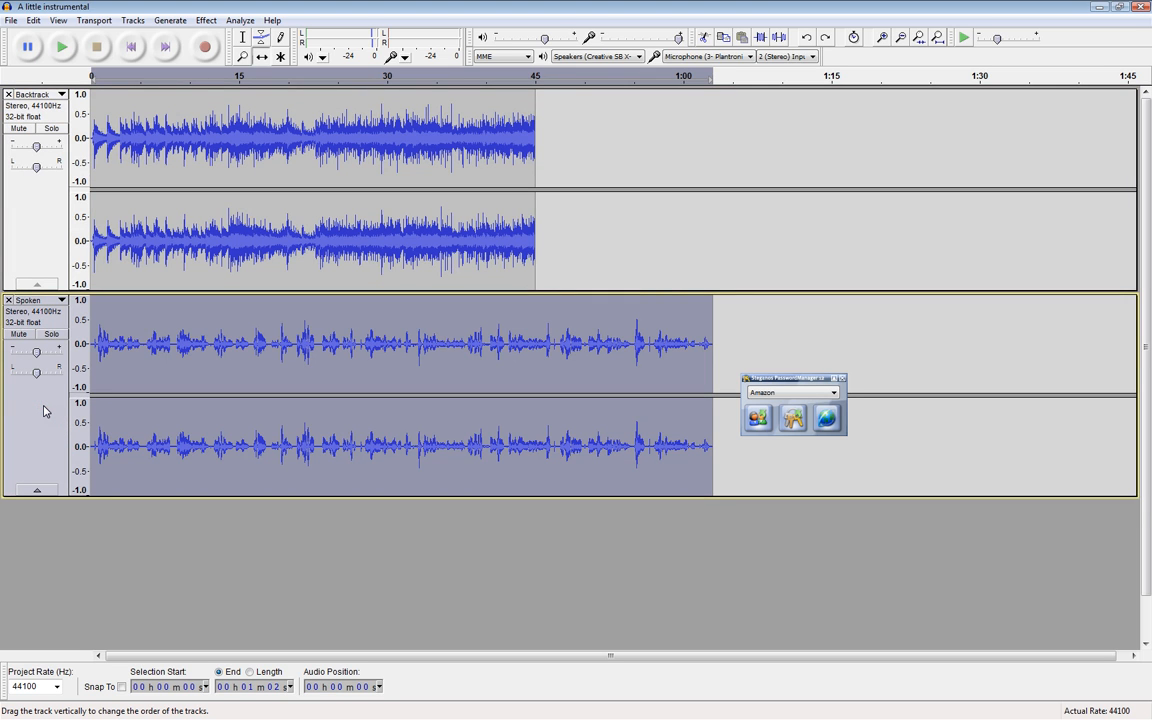
Stretch the whole Backtrack track to 88 seconds by applying Change Tempo without altering its pitch.
click(40, 212)
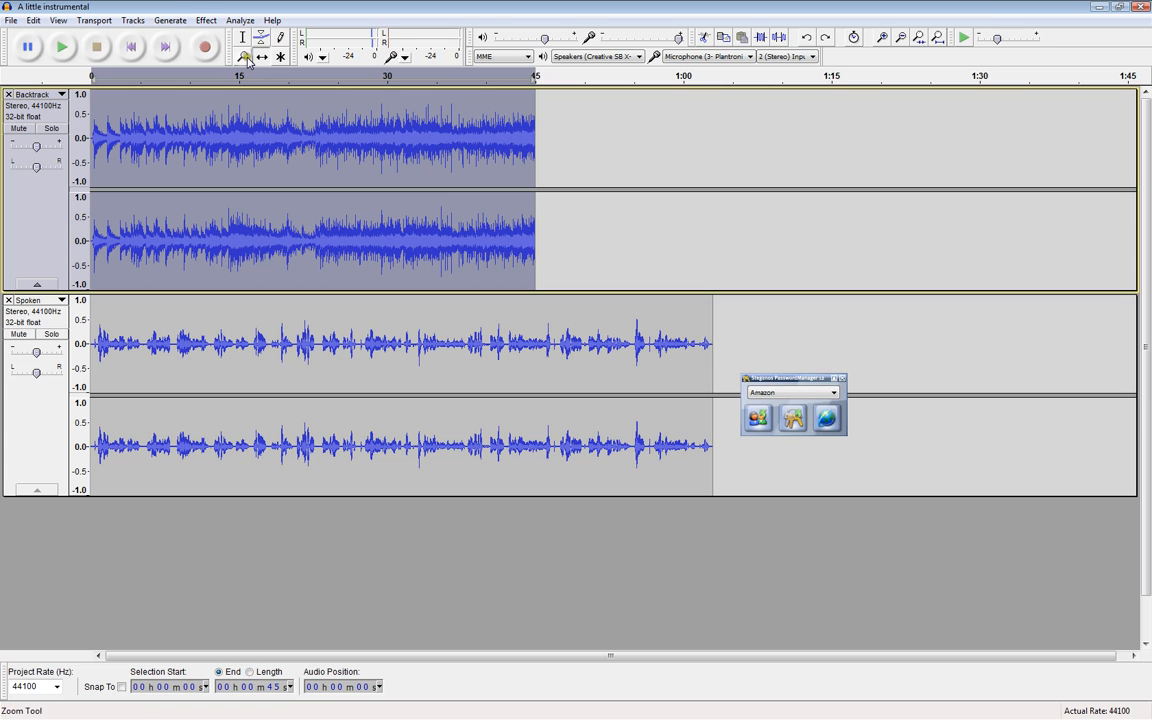
click(206, 21)
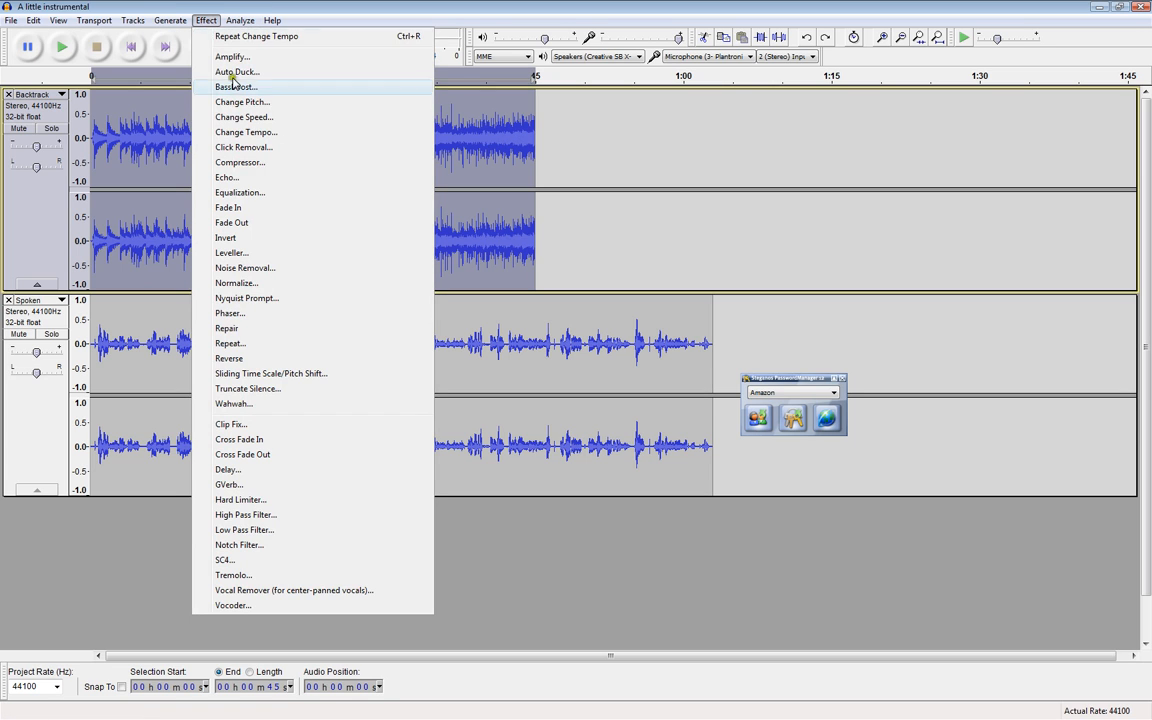
click(244, 132)
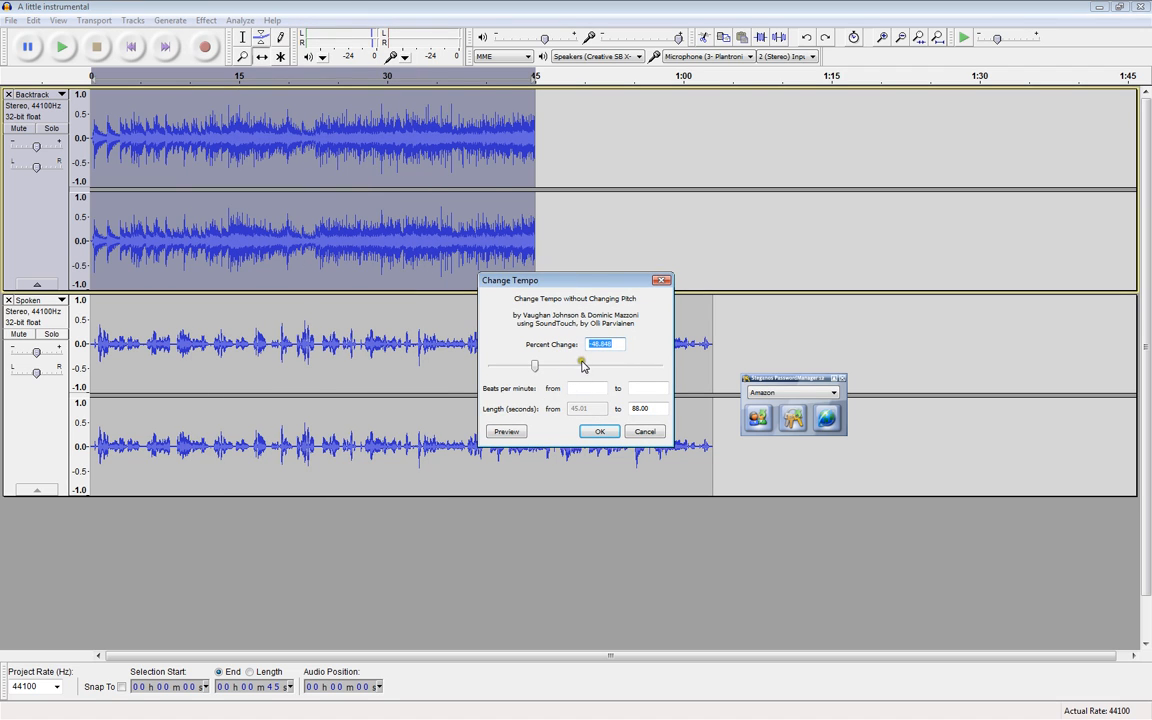
click(599, 432)
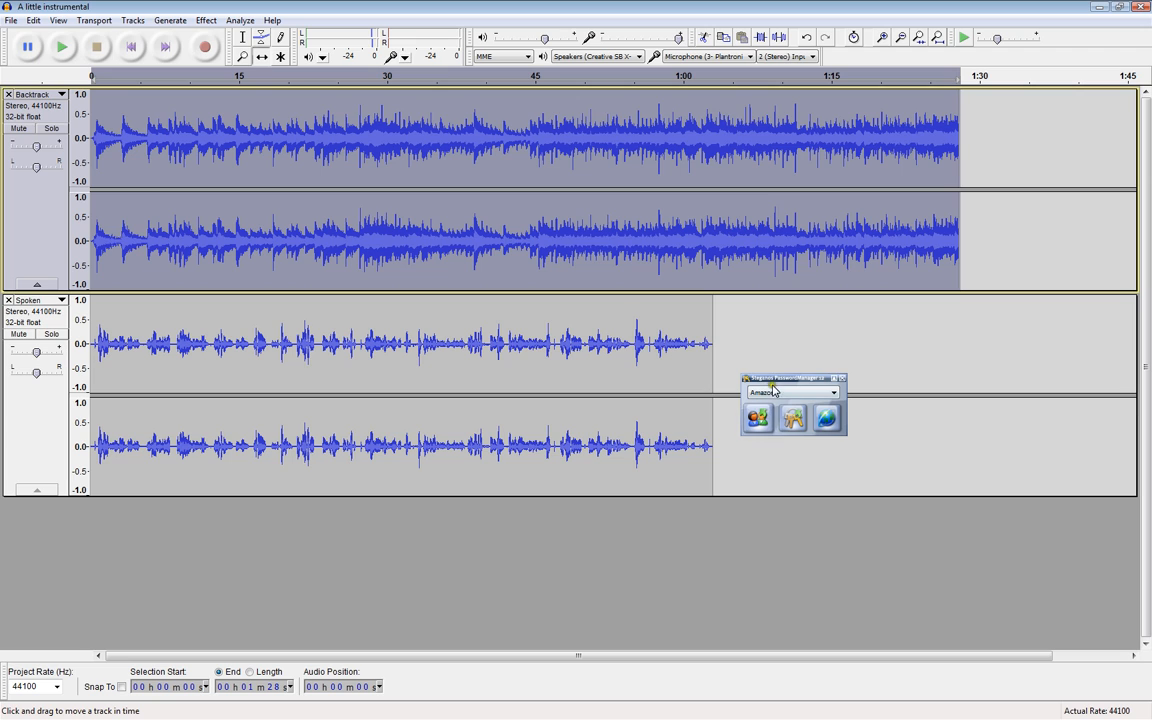
Move the floating password manager window clear of the tracks and time-shift the Spoken clip to start at about 12 seconds.
drag(800, 379, 936, 542)
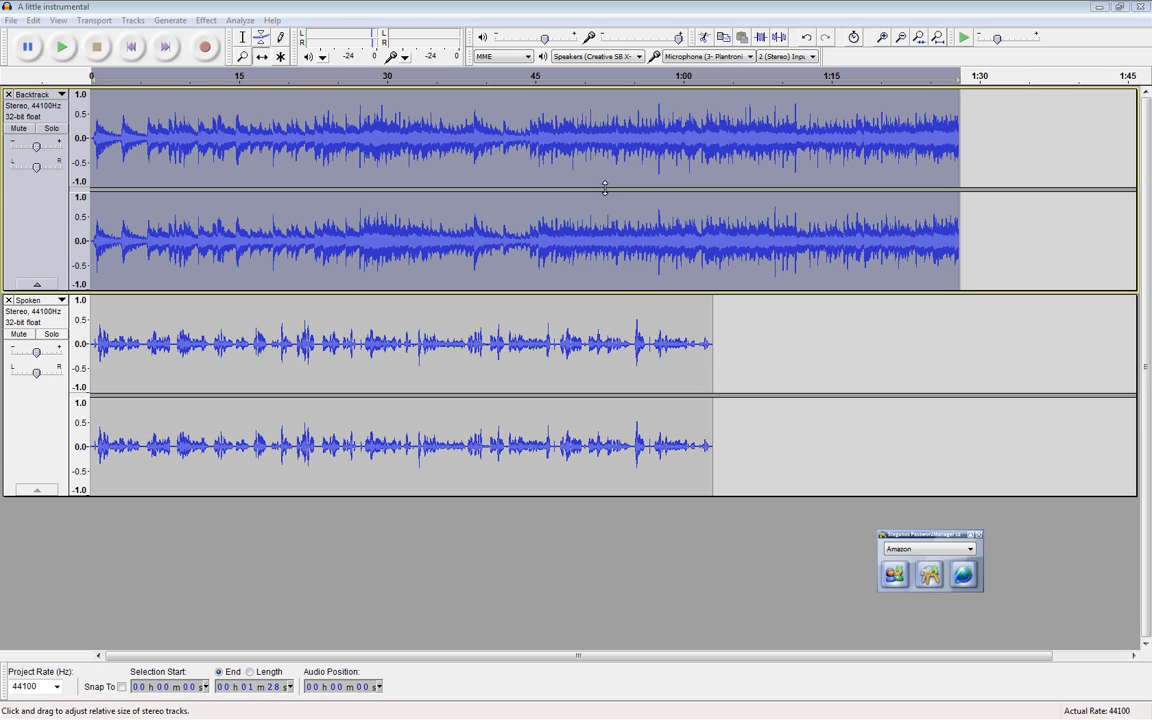
click(43, 408)
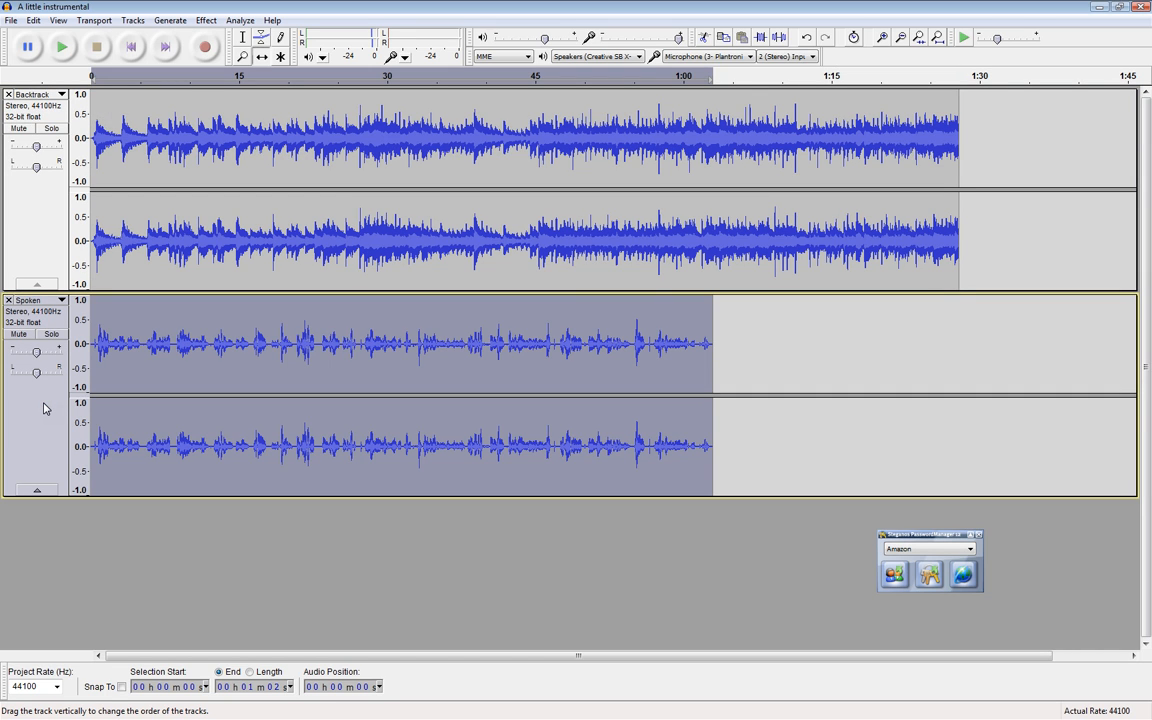
click(261, 57)
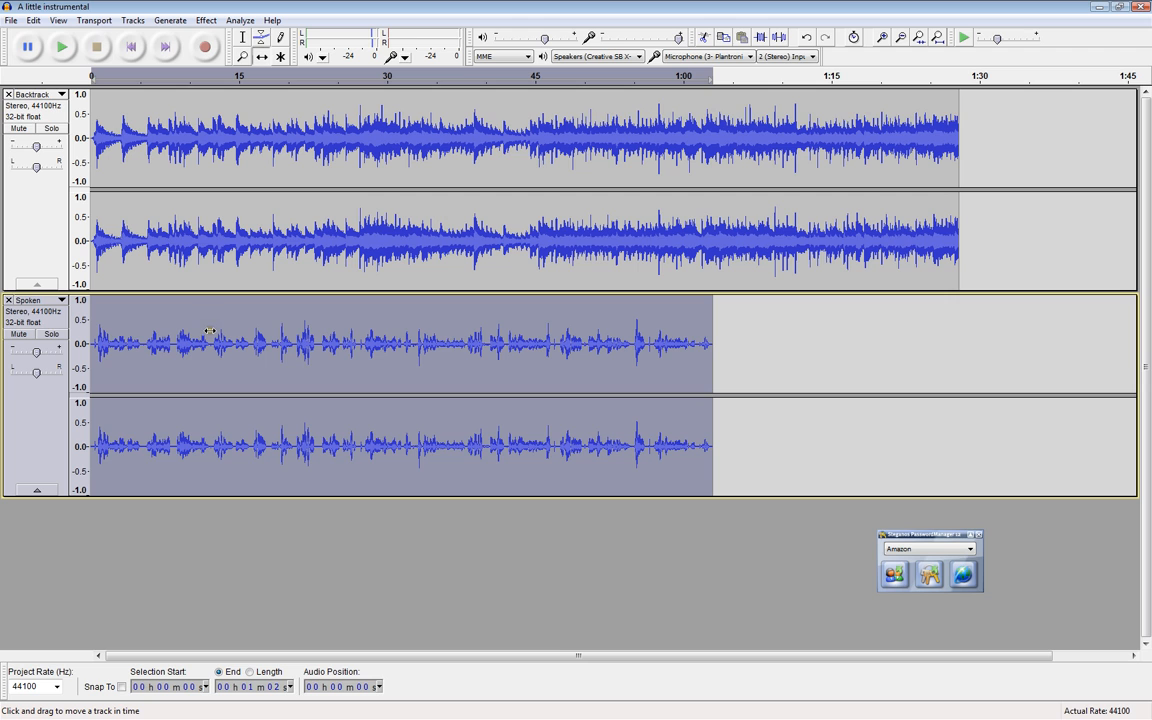
drag(207, 326, 307, 335)
drag(307, 335, 322, 334)
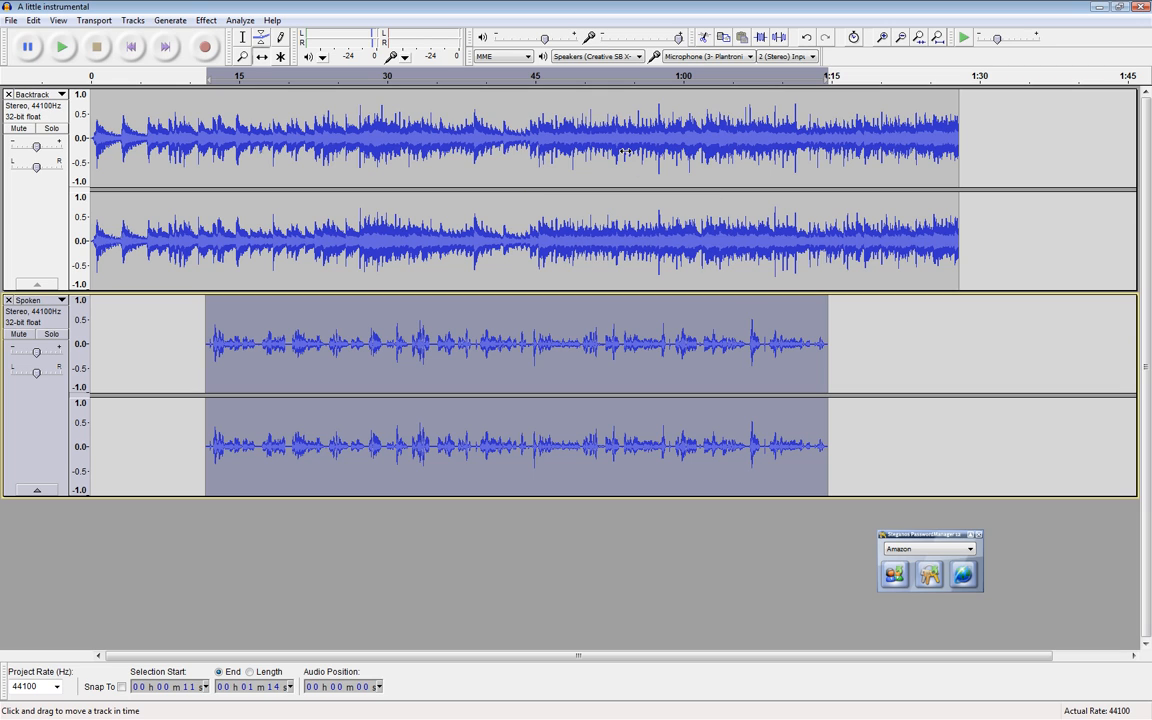
drag(536, 323, 539, 323)
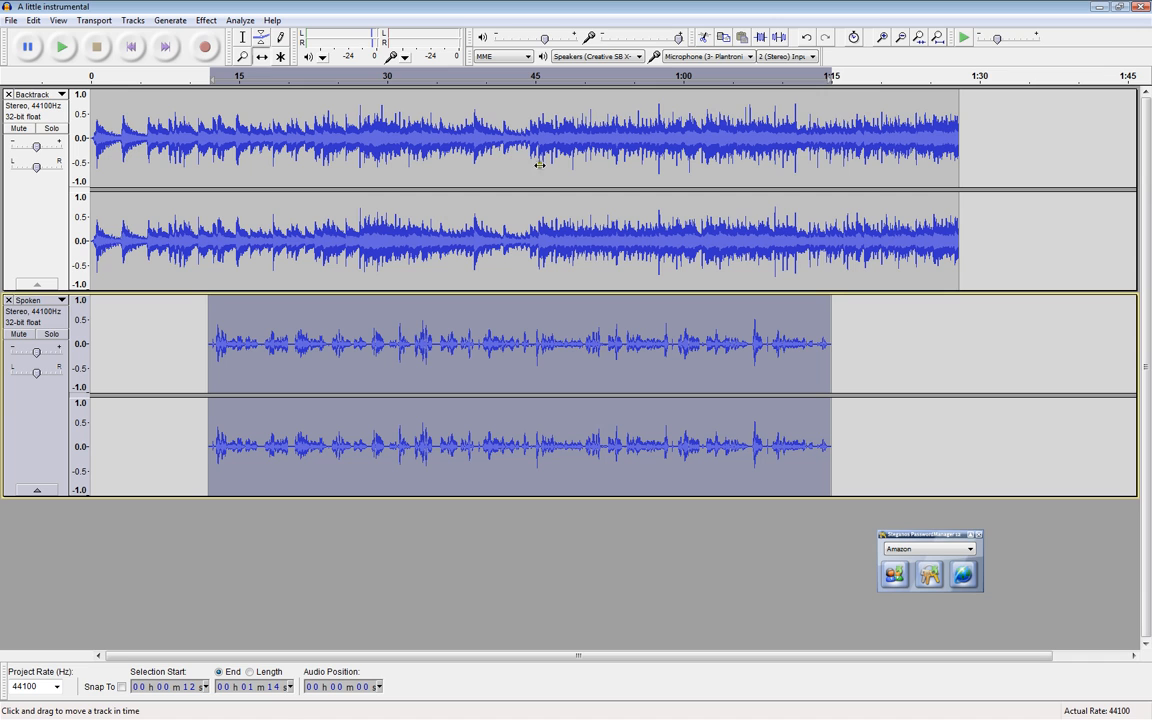
Add envelope control points to the Backtrack where the spoken clip starts and ends, at about 0:12 and 1:15.
click(42, 204)
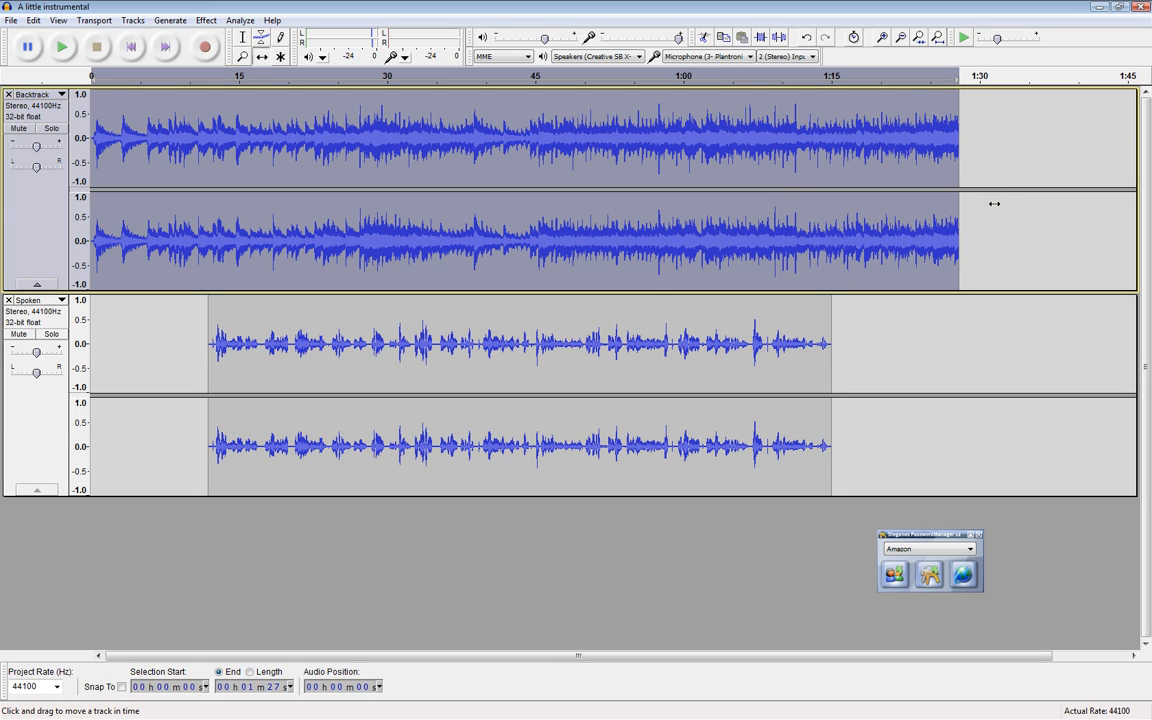
click(261, 41)
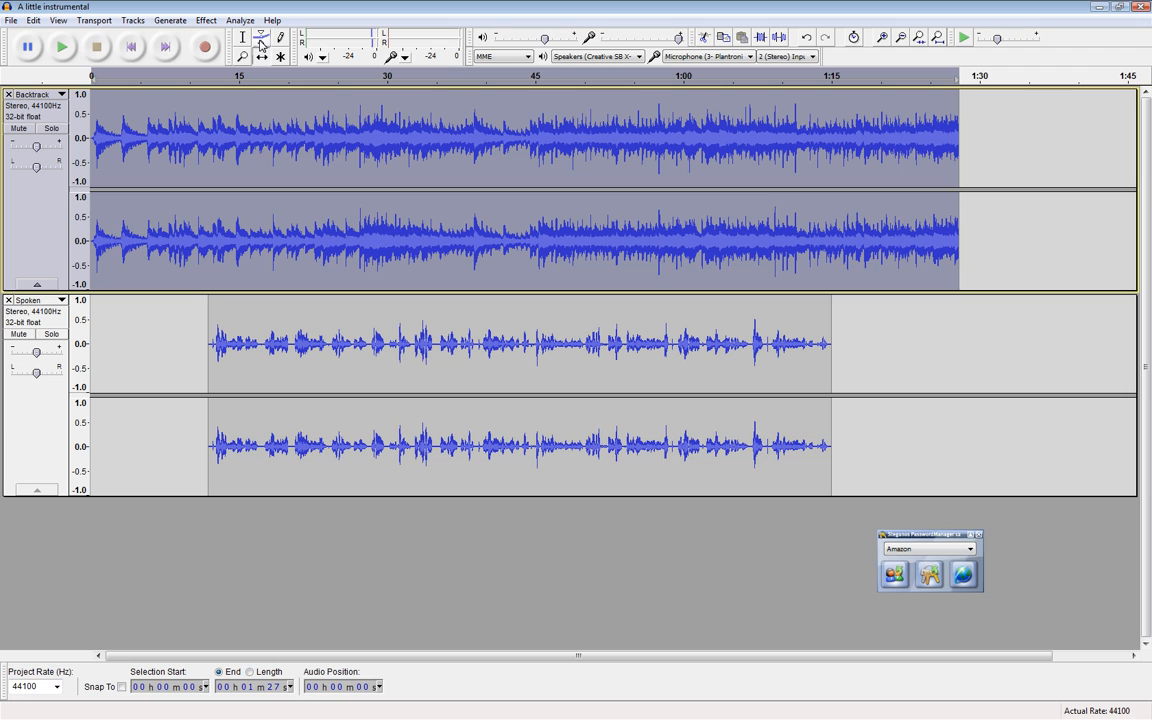
click(261, 42)
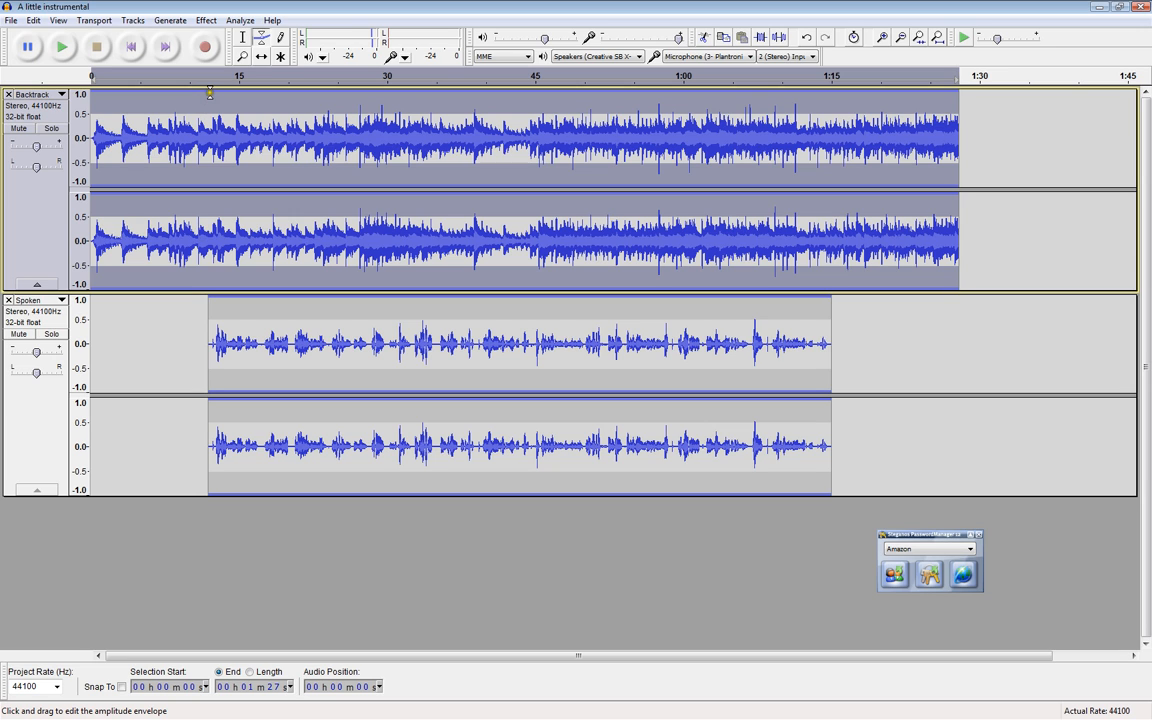
drag(209, 95, 209, 92)
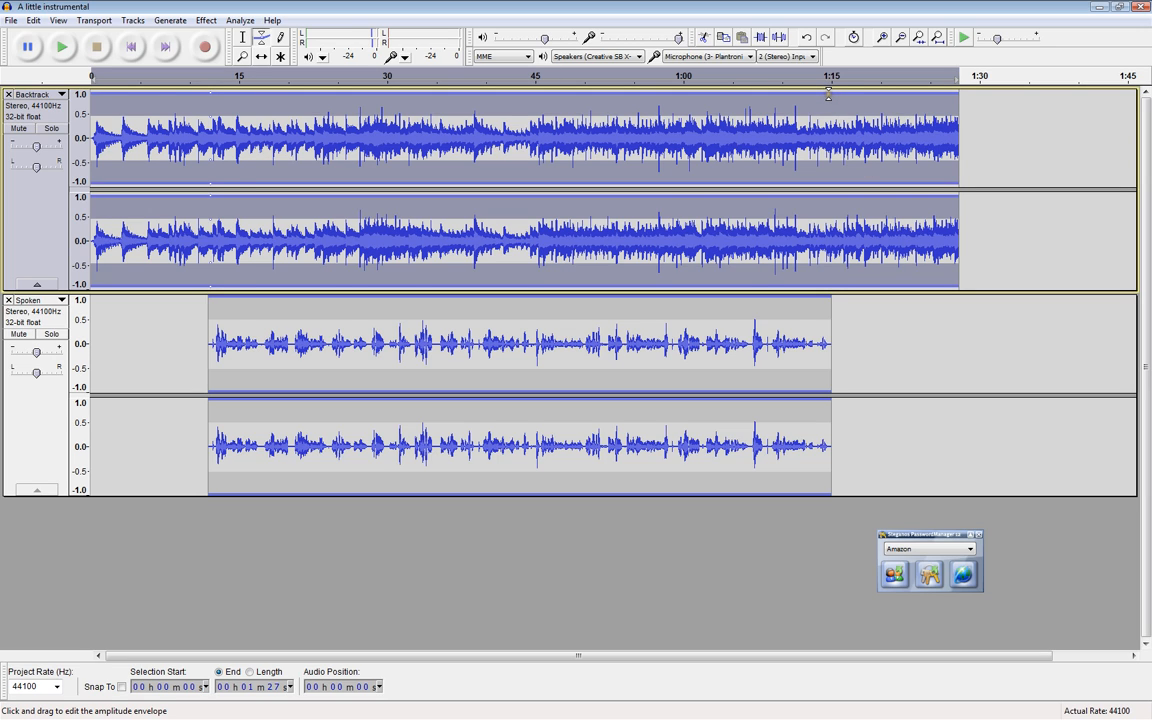
click(828, 94)
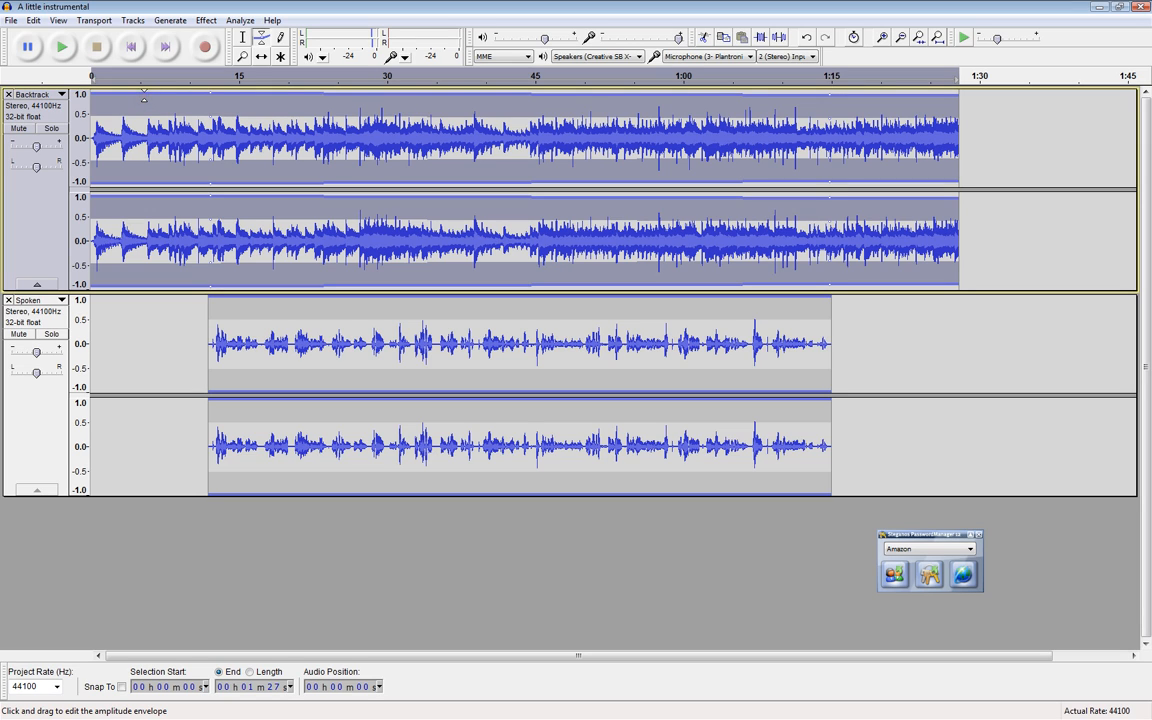
Add further Backtrack envelope points at about 0:06, about 1:22 and the very end of the track.
click(147, 97)
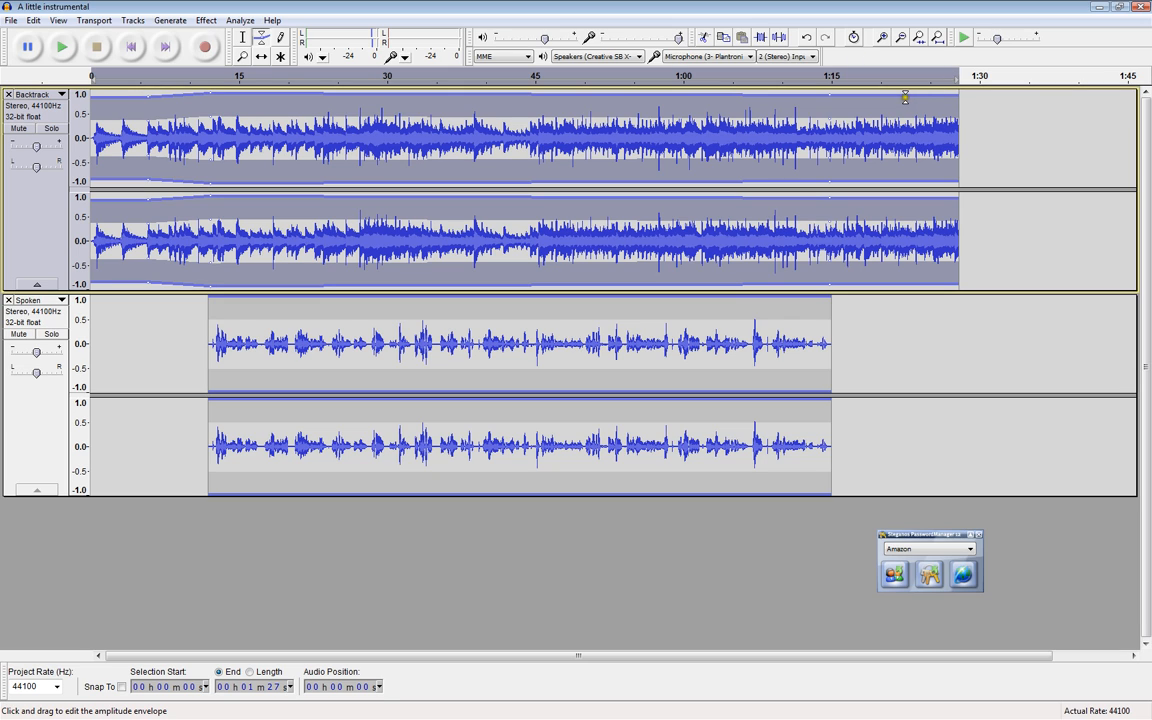
click(897, 97)
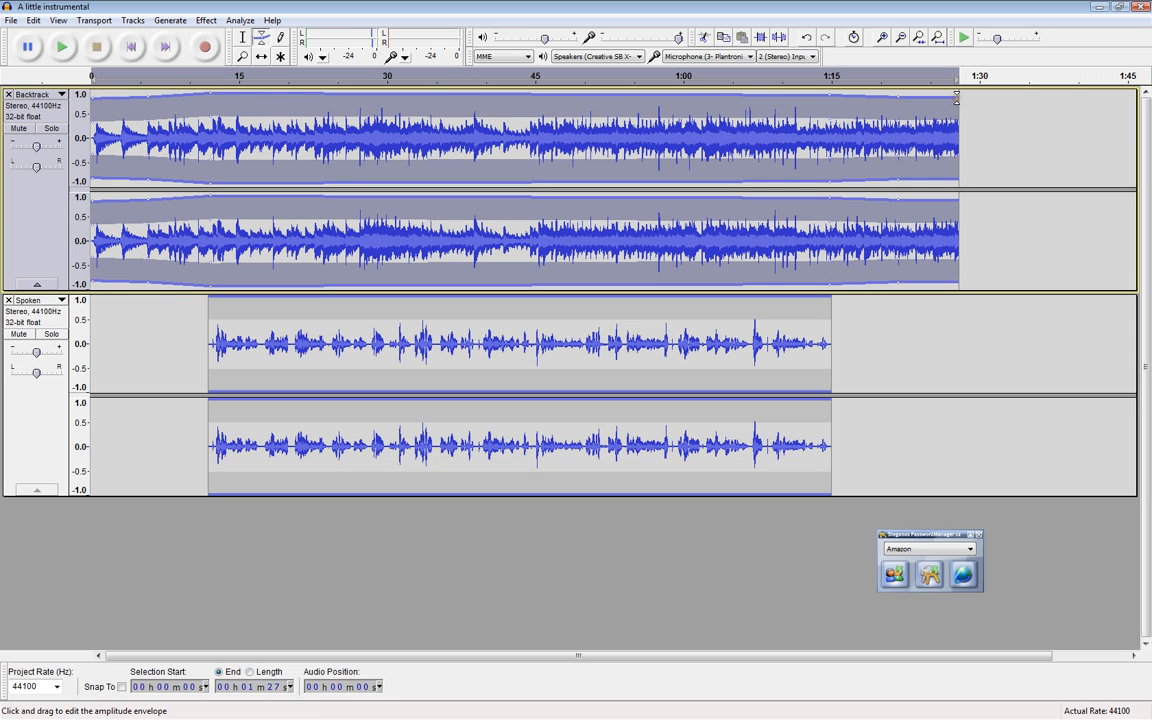
click(957, 97)
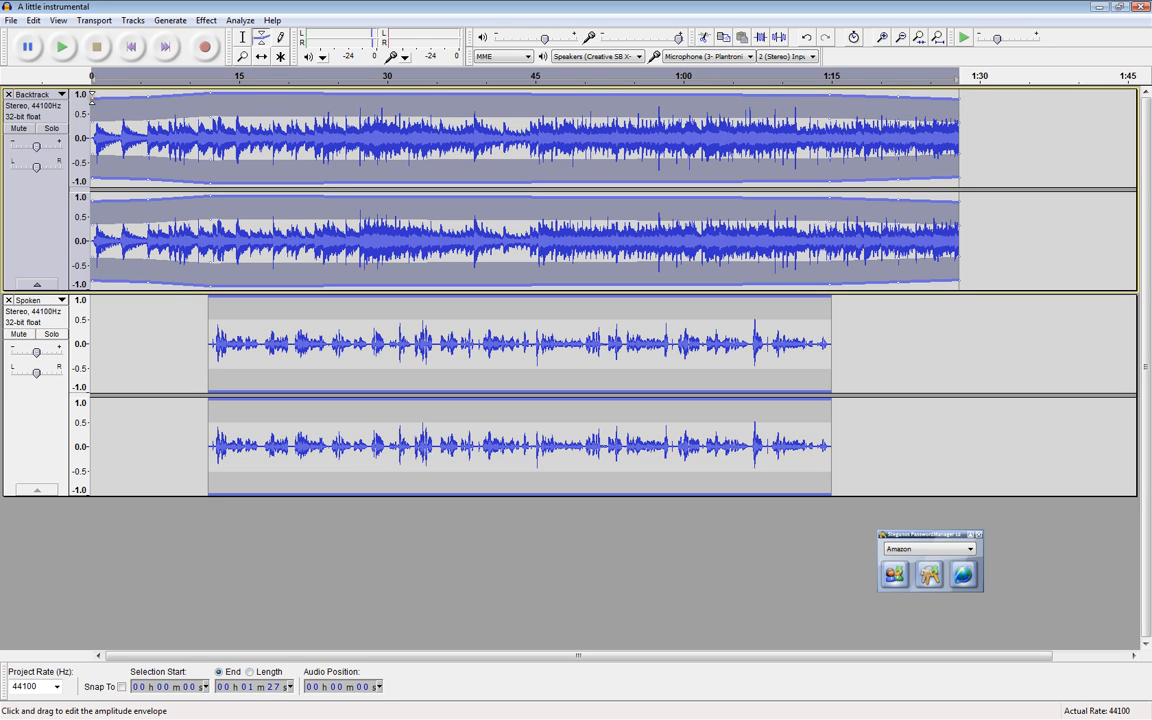
Lower the outer envelope points to shape a gradual fade-in at the Backtrack's start and a fade-out at its end.
drag(92, 97, 94, 134)
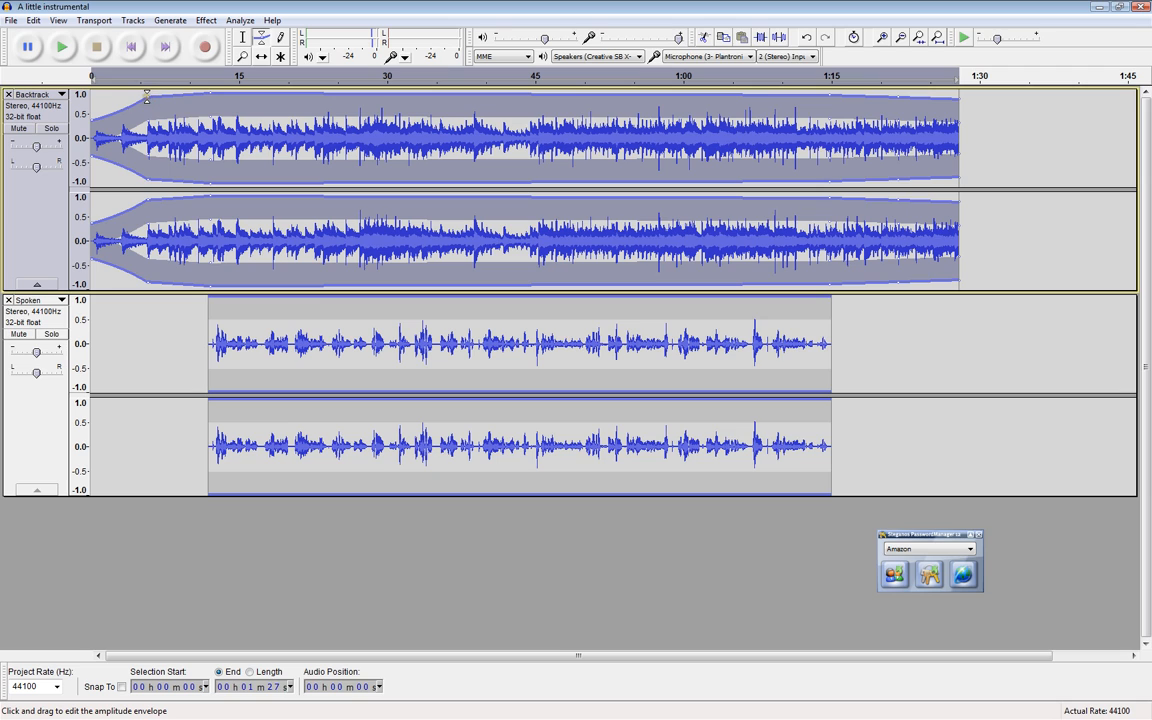
drag(146, 97, 92, 126)
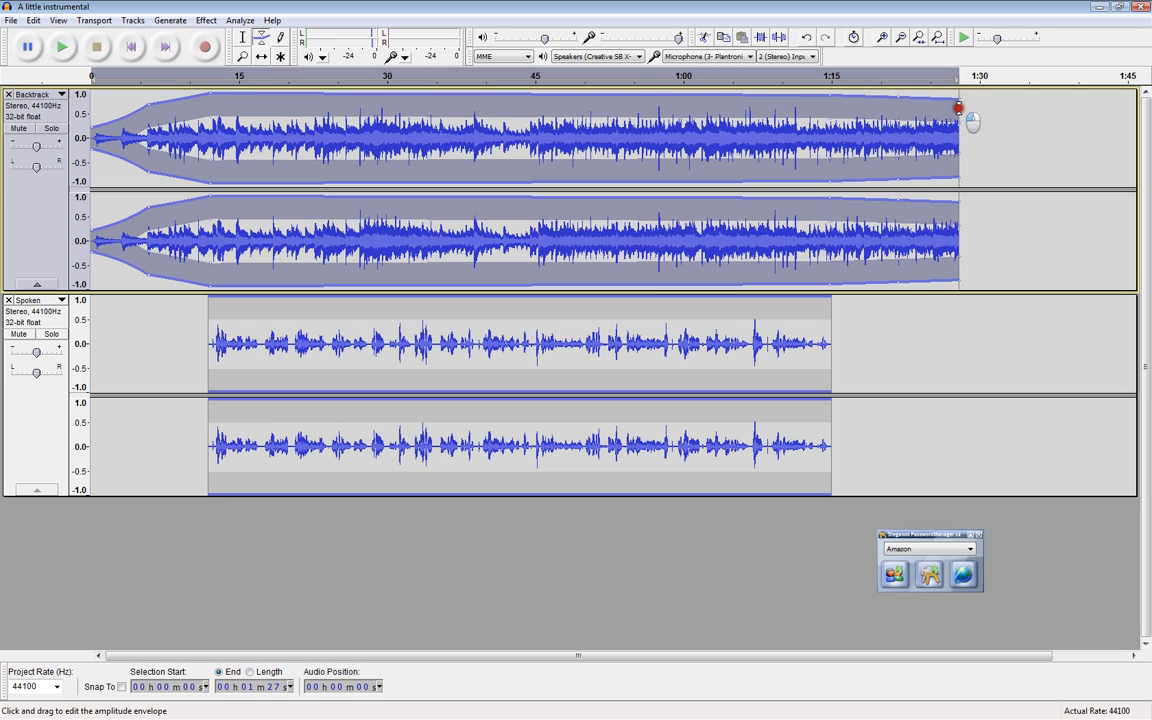
drag(958, 96, 955, 125)
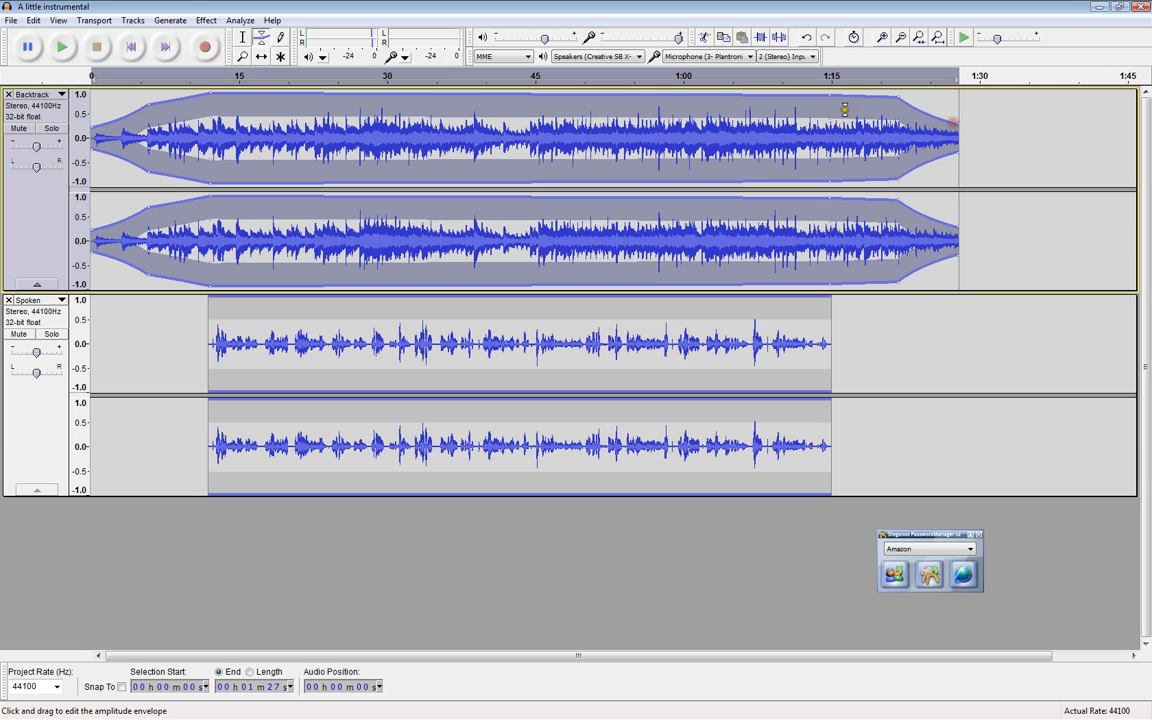
drag(897, 98, 899, 103)
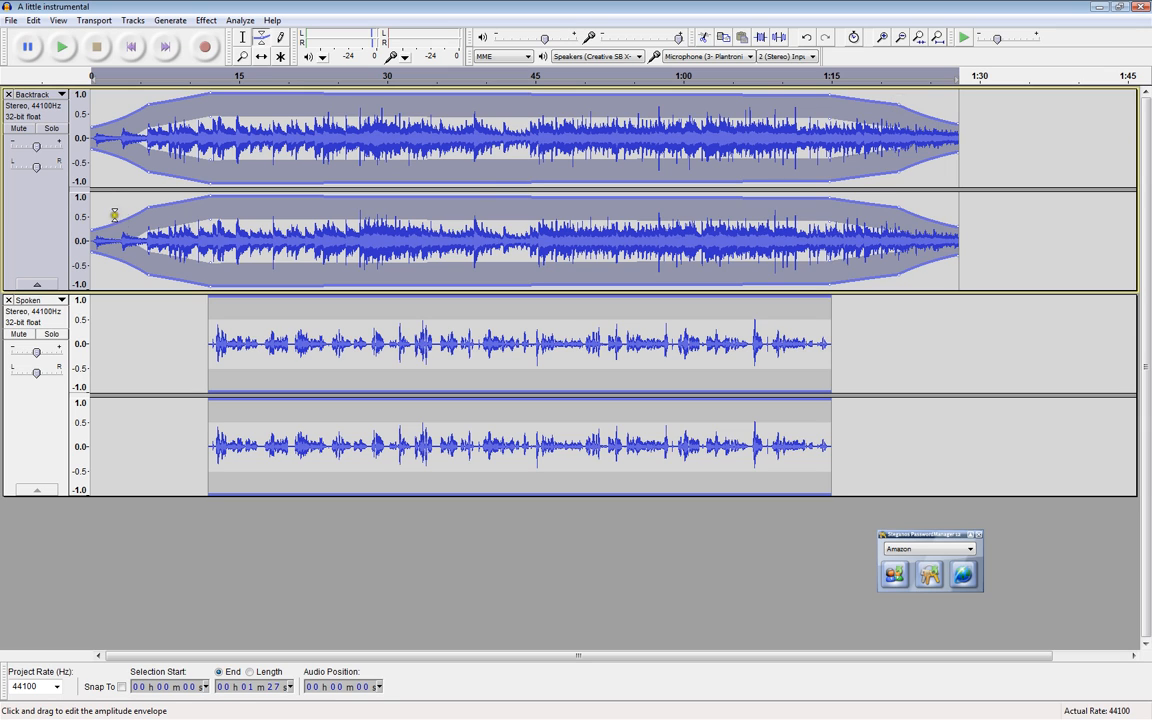
drag(92, 126, 149, 107)
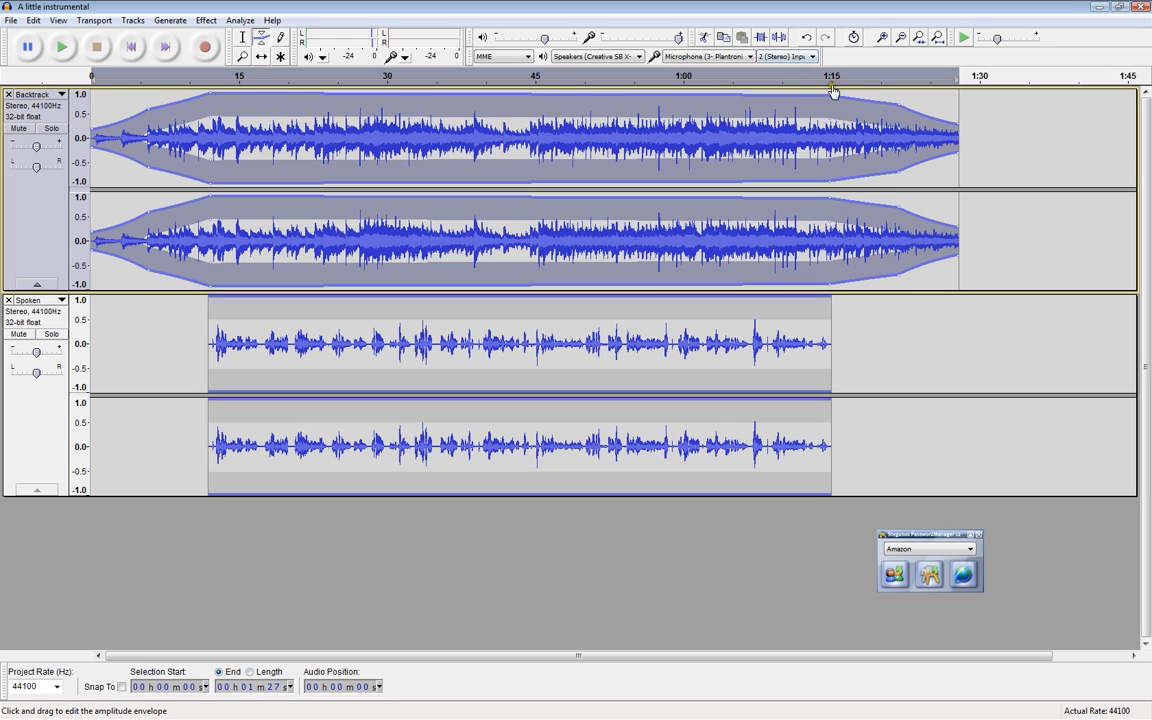
Raise the Backtrack envelope to full level at about 0:12 and 1:15, and fine-tune the fade-out point near 1:22.
drag(831, 94, 829, 90)
drag(209, 93, 211, 88)
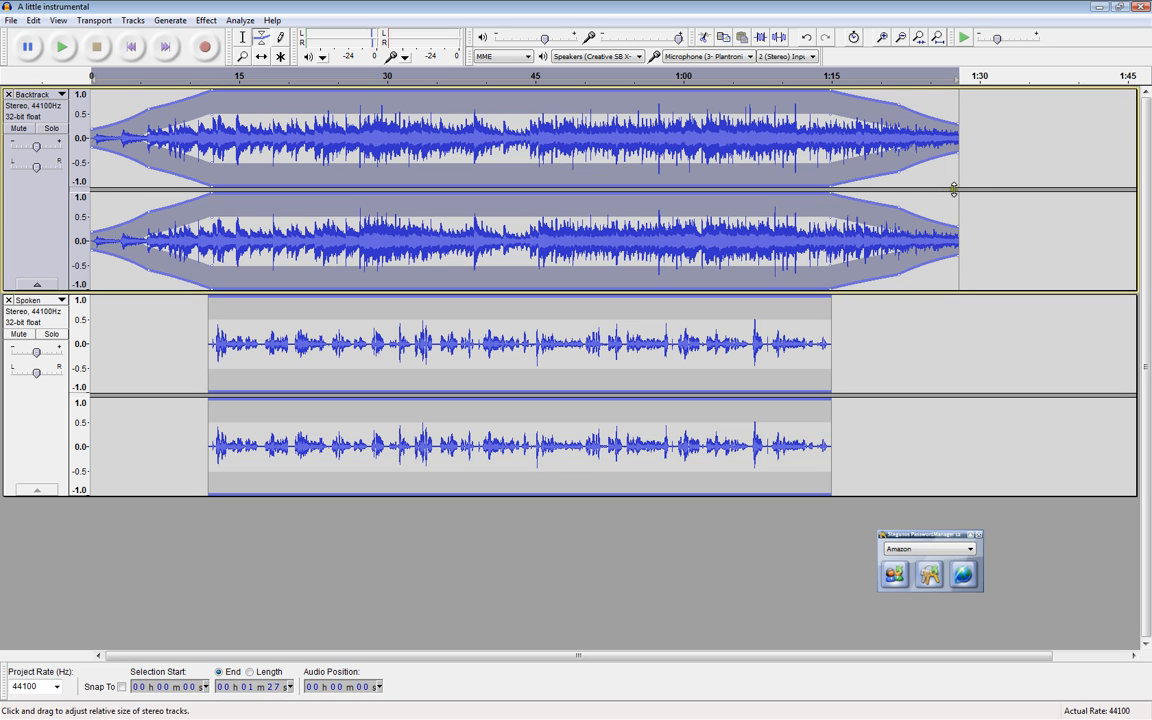
drag(899, 210, 899, 209)
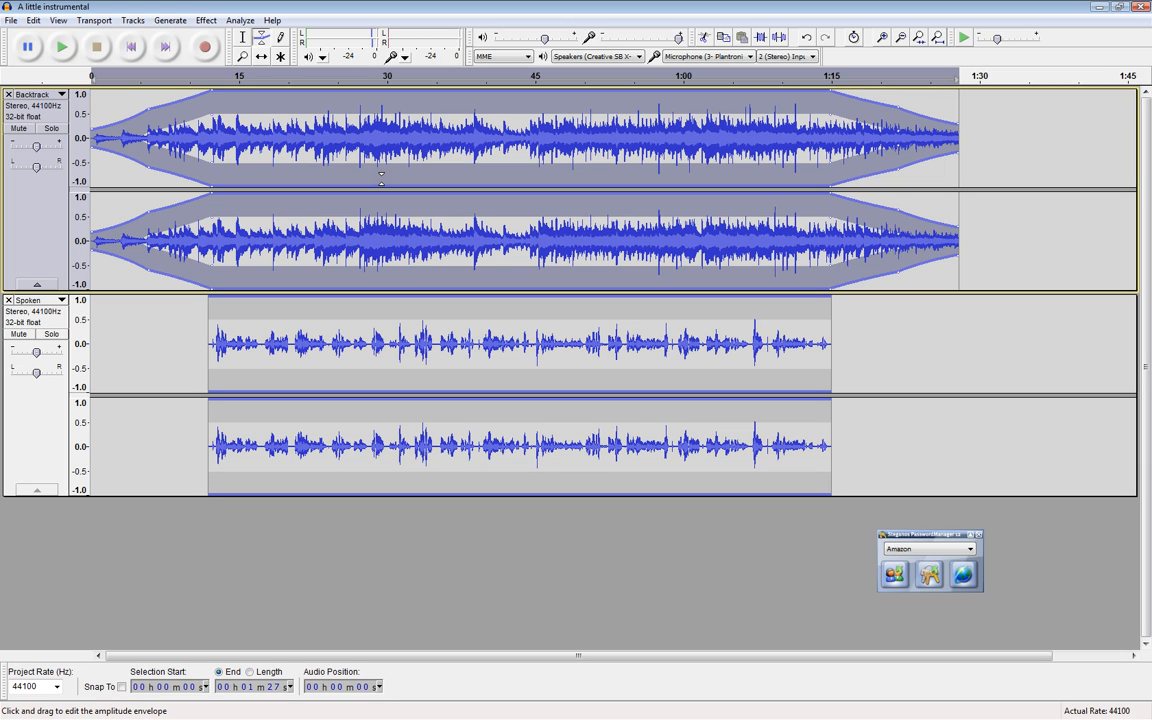
Mute the Spoken track and play the beginning of the Backtrack to hear its fade-in, stopping playback past 15 seconds.
click(18, 334)
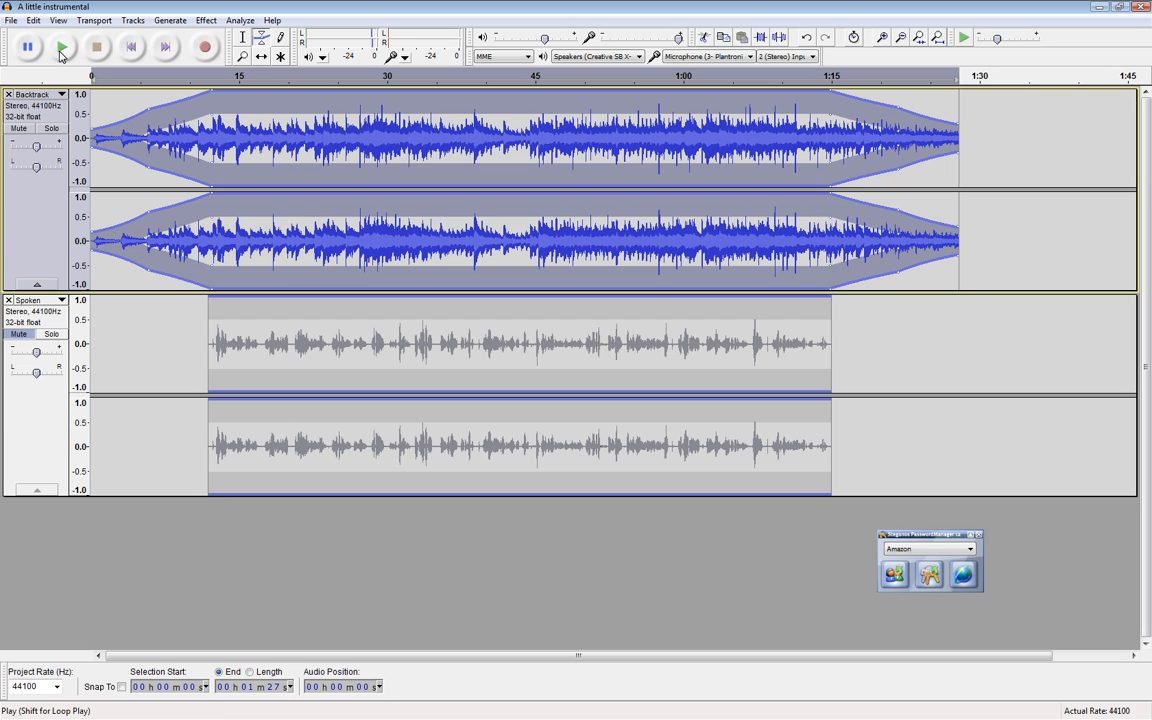
click(61, 50)
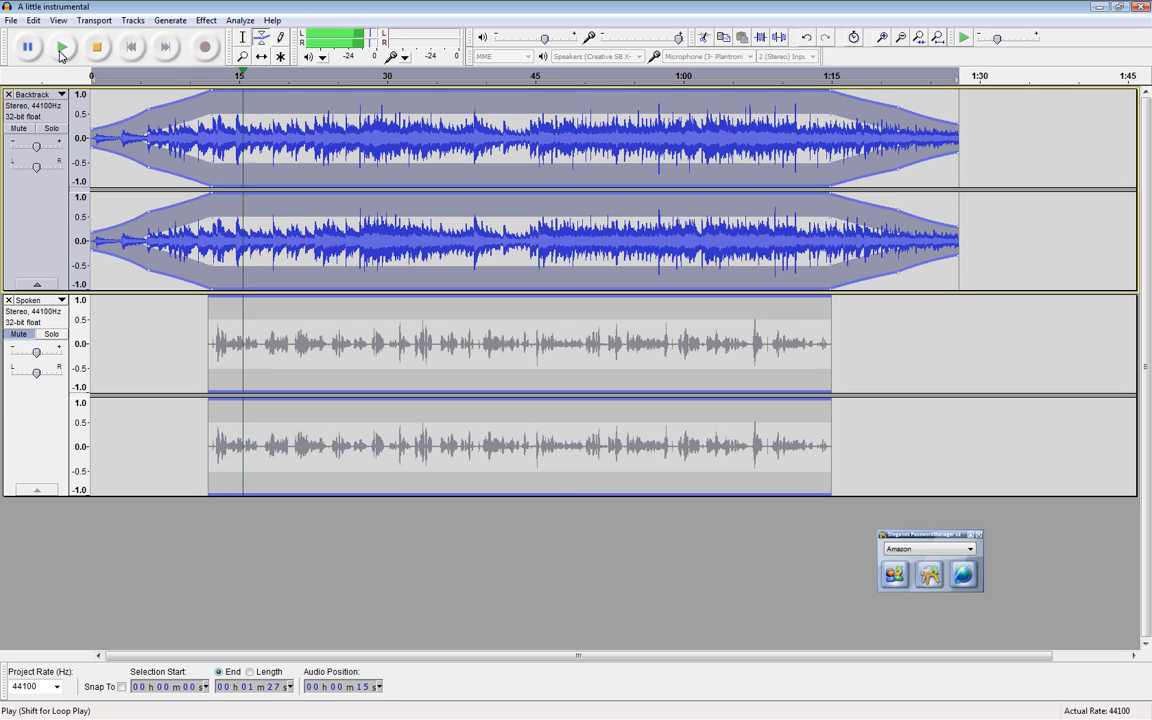
click(95, 48)
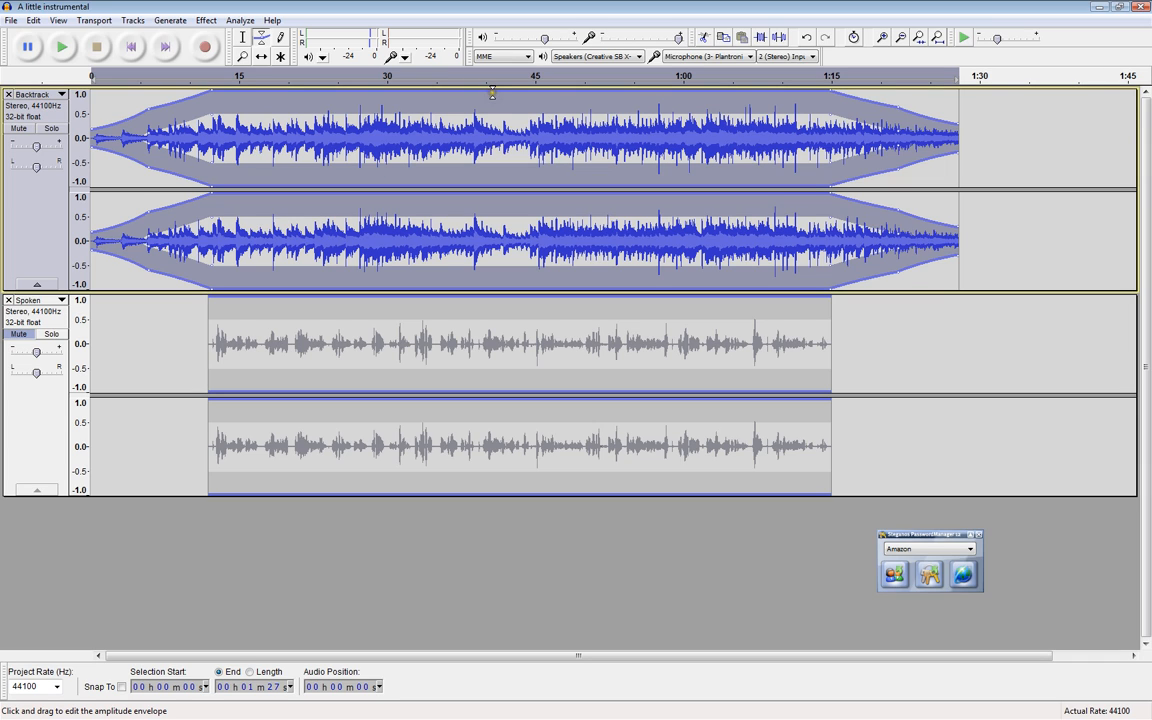
Add an envelope control point in the middle of the Backtrack at about 0:41.
click(491, 90)
click(492, 287)
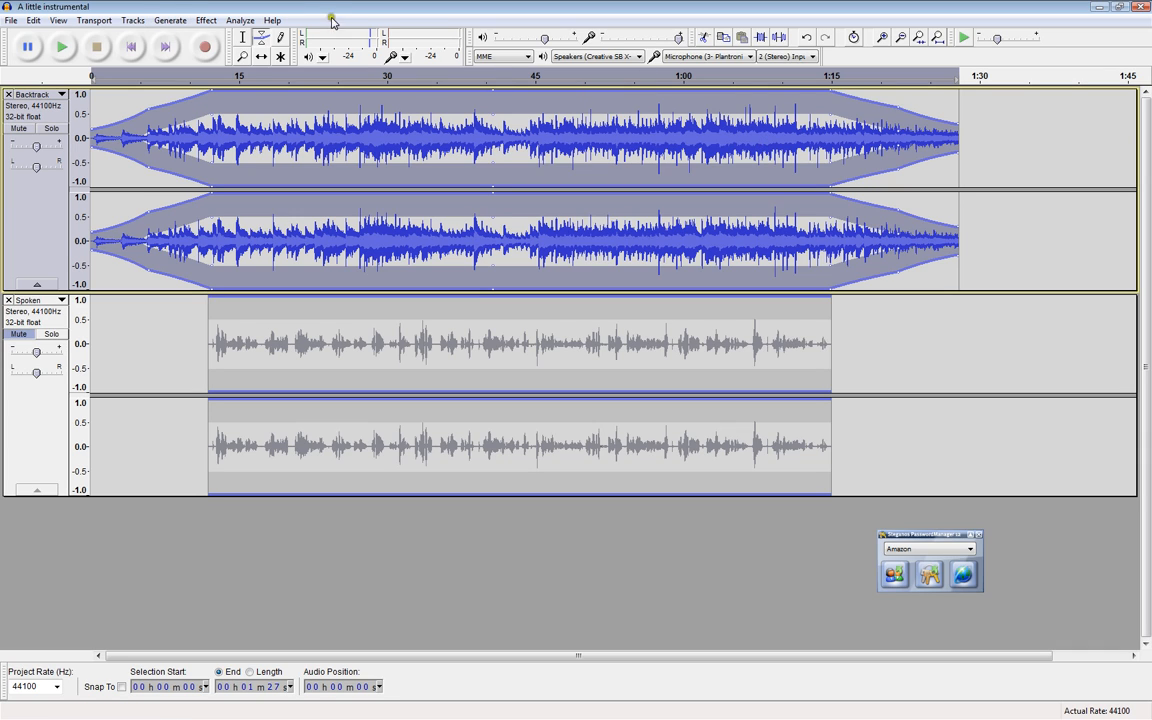
Switch to the Selection tool and select the entire Backtrack track.
click(238, 40)
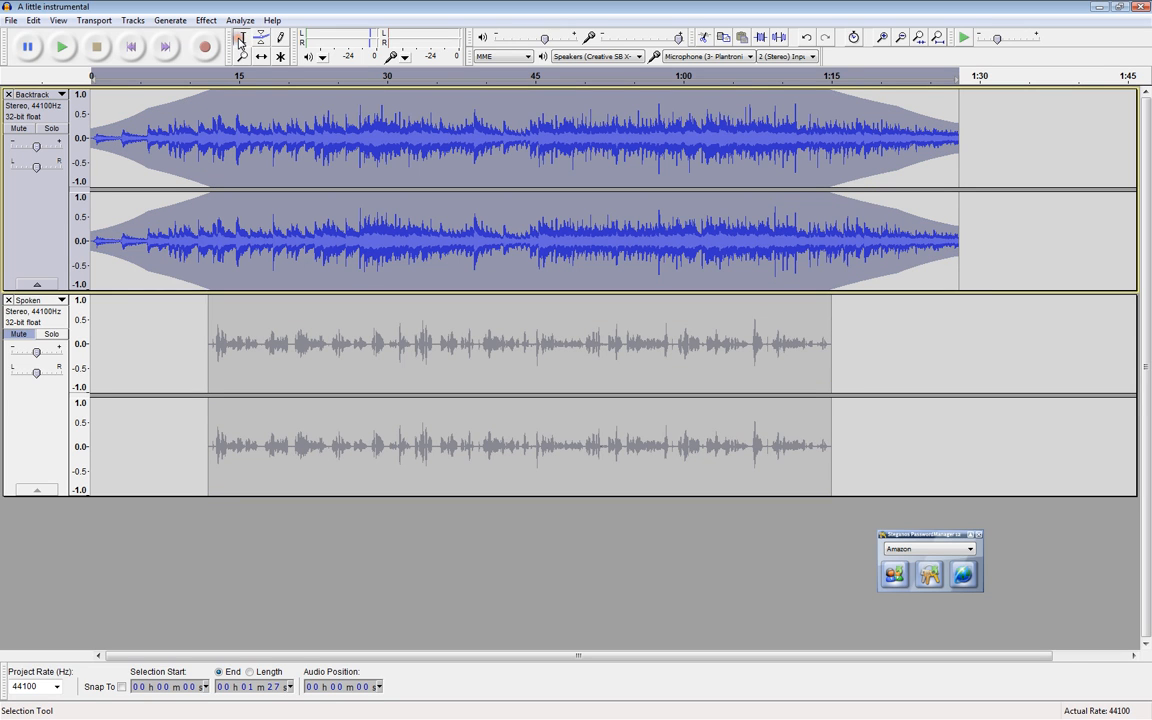
click(17, 230)
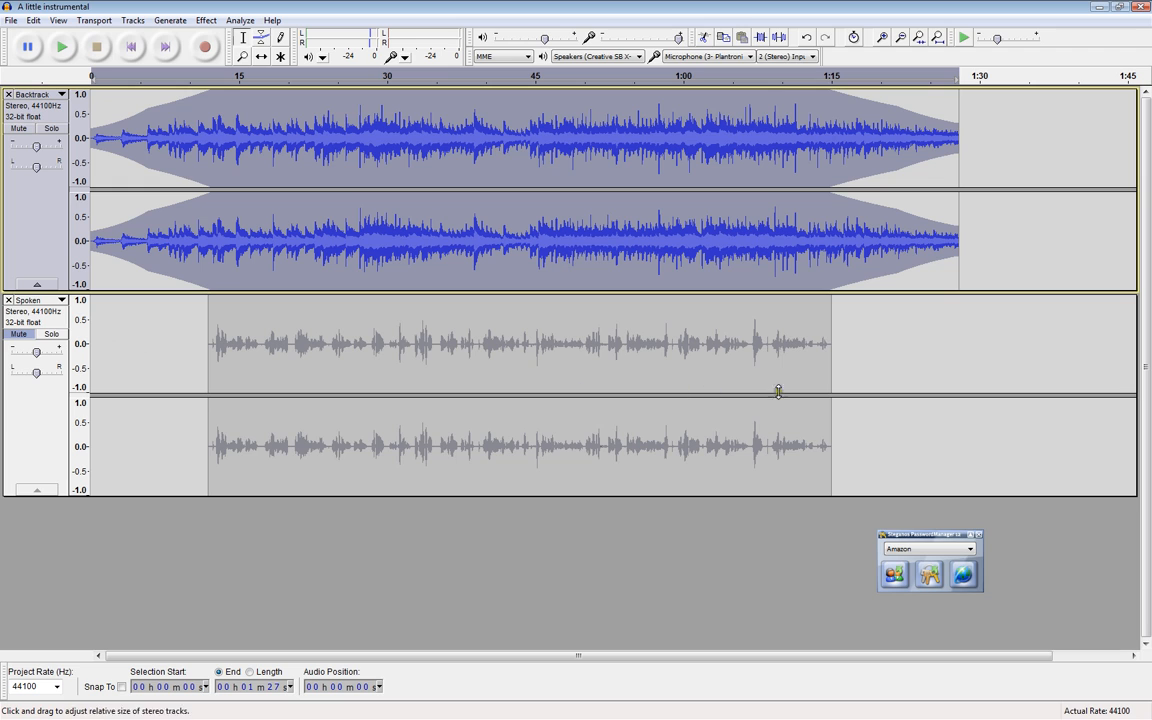
click(14, 430)
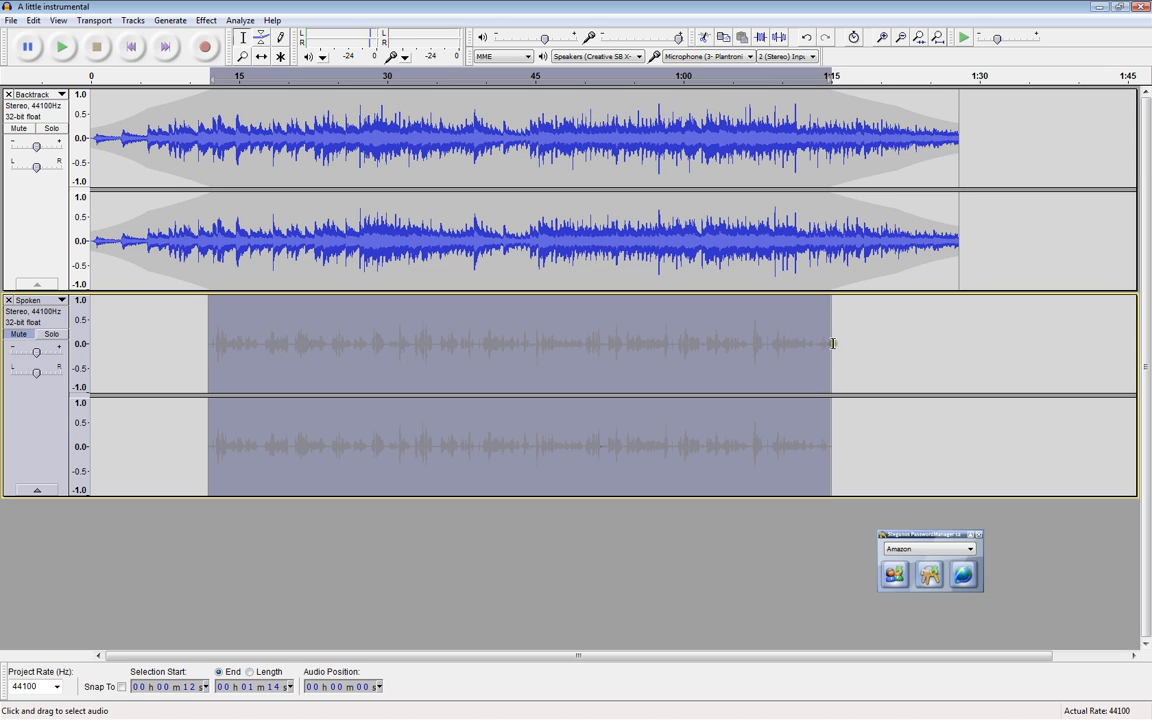
click(24, 200)
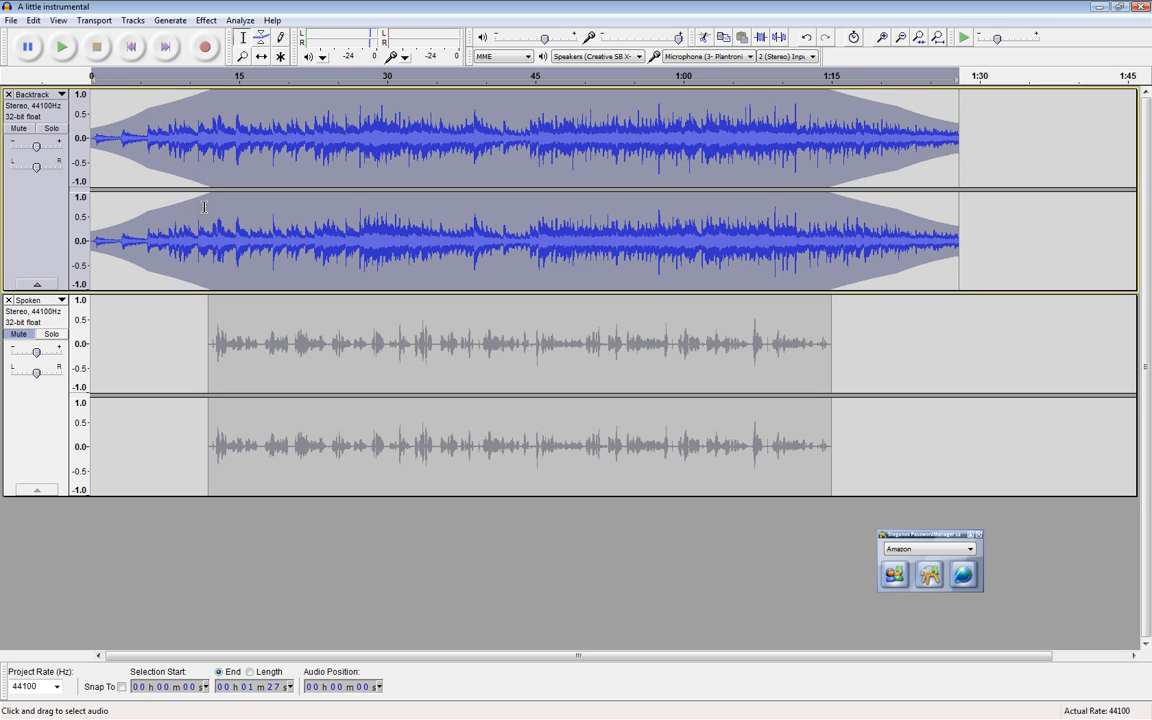
Select the Backtrack section from about 0:12 to 1:14, spanning the speech, and apply Auto Duck with a duck amount of -16 dB.
drag(204, 207, 800, 195)
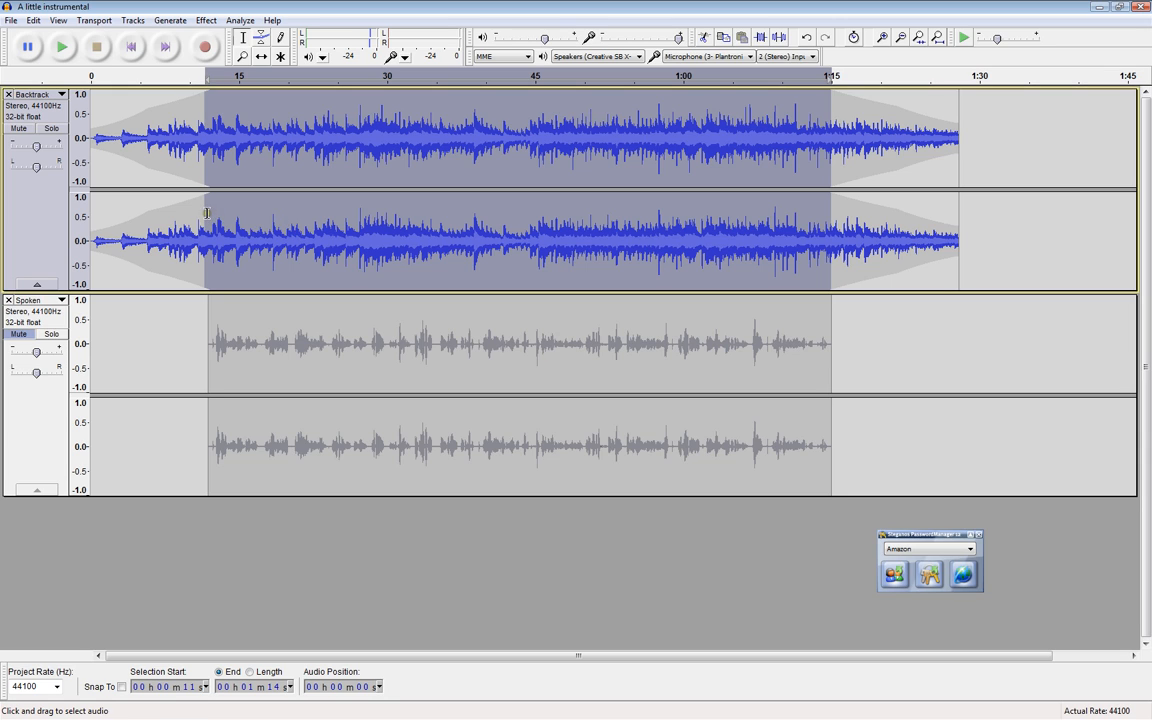
drag(209, 215, 214, 217)
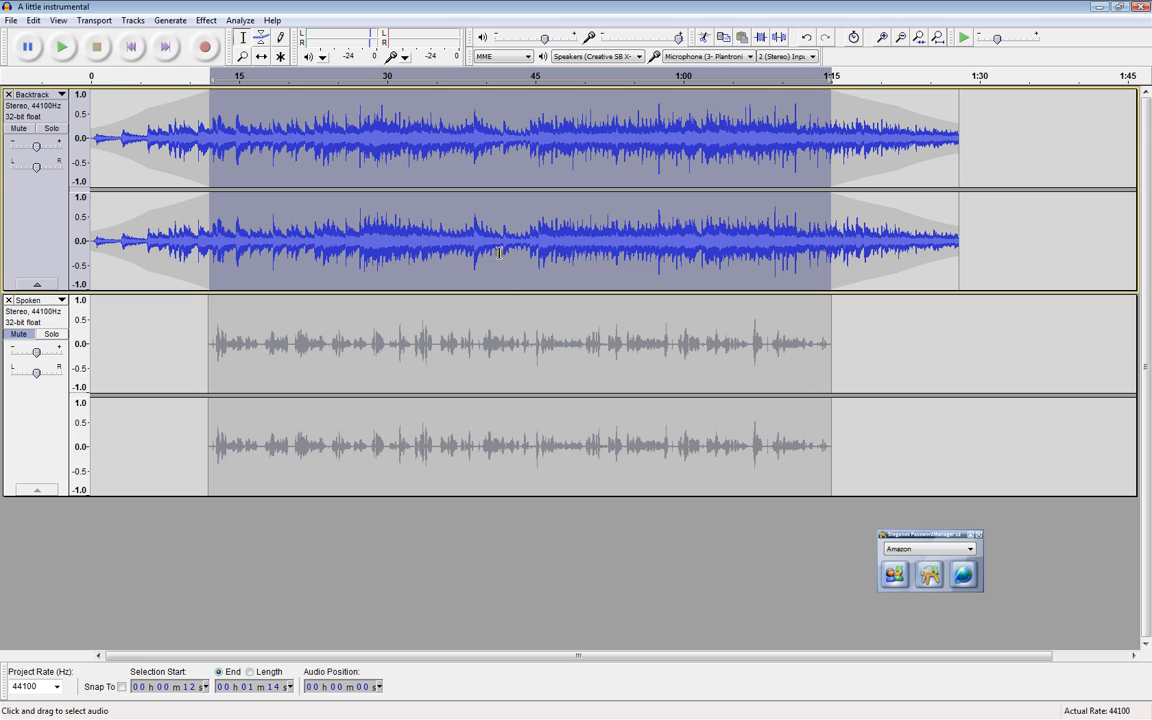
click(213, 22)
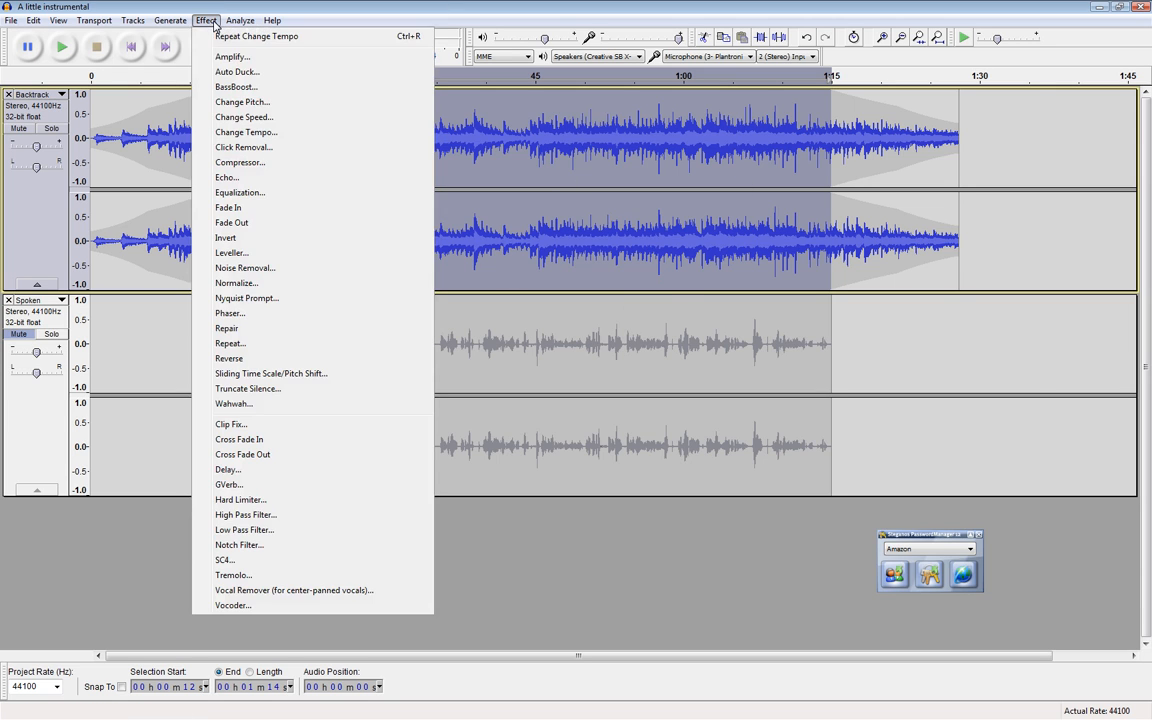
click(212, 68)
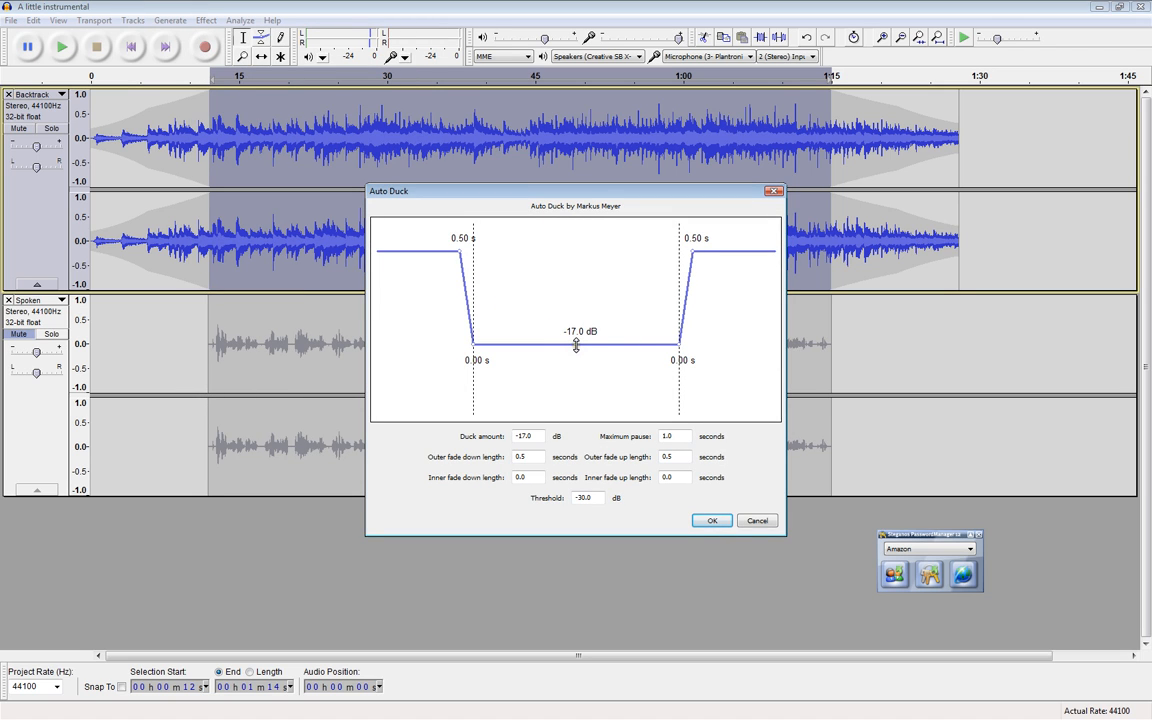
drag(576, 344, 576, 339)
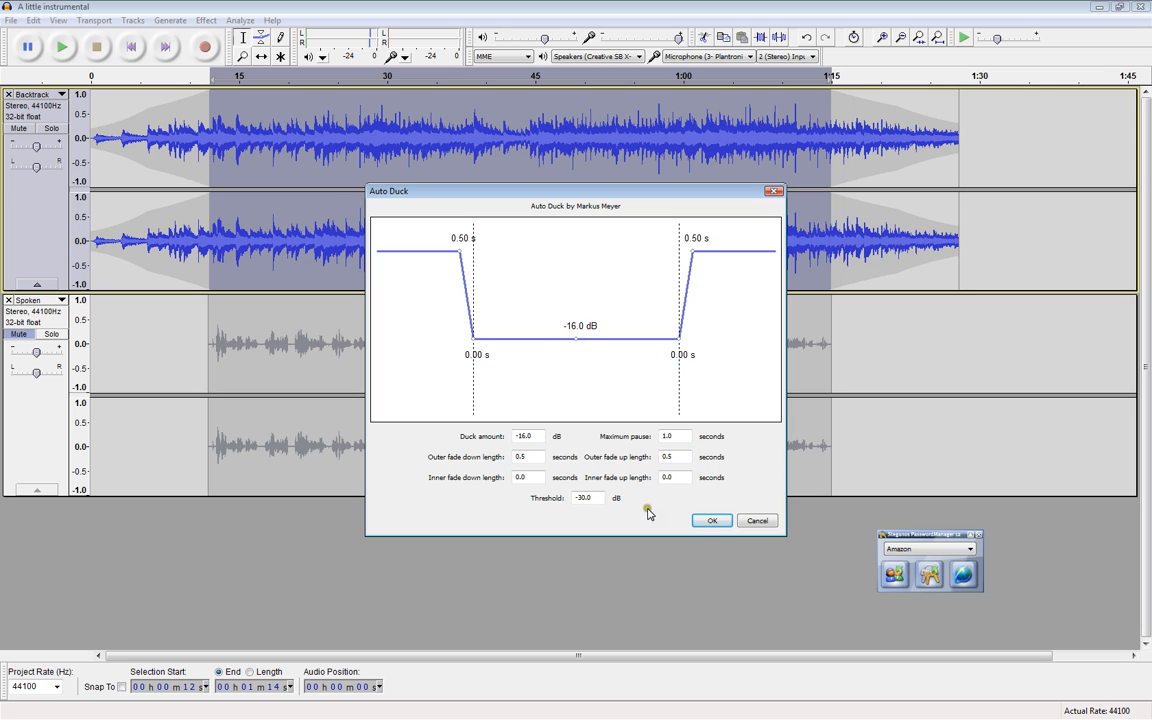
click(709, 521)
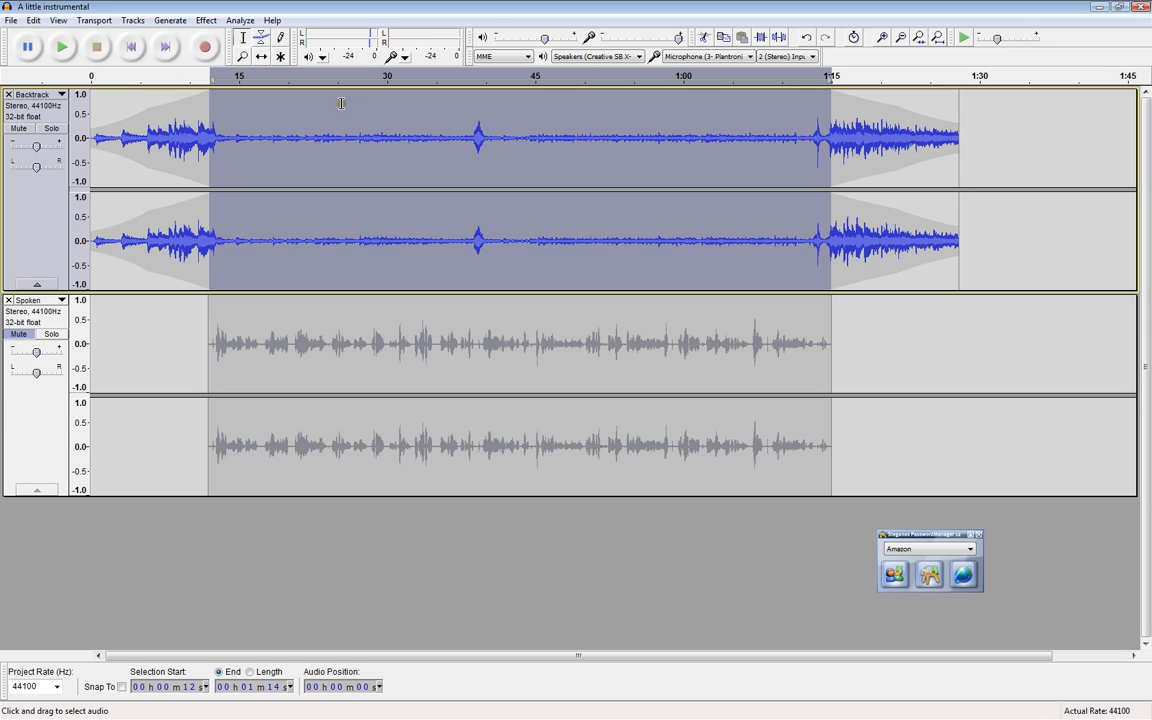
Unmute the Spoken track and play both tracks from the start to hear the ducked music under the speech.
click(16, 334)
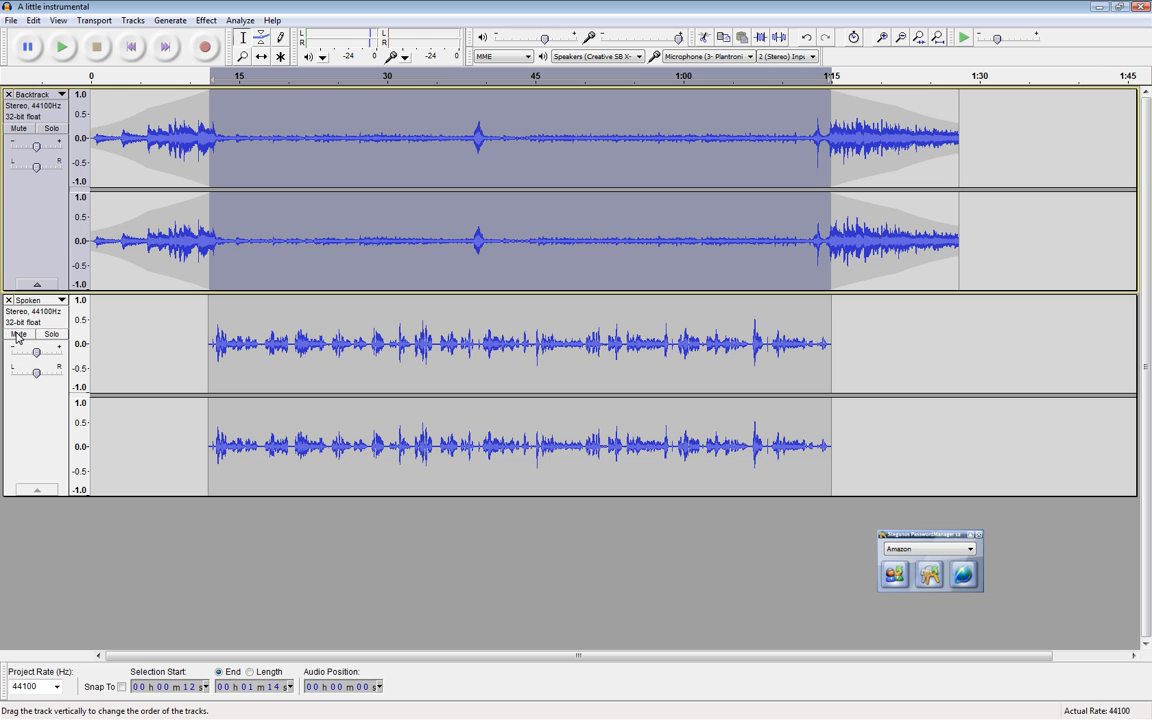
click(130, 48)
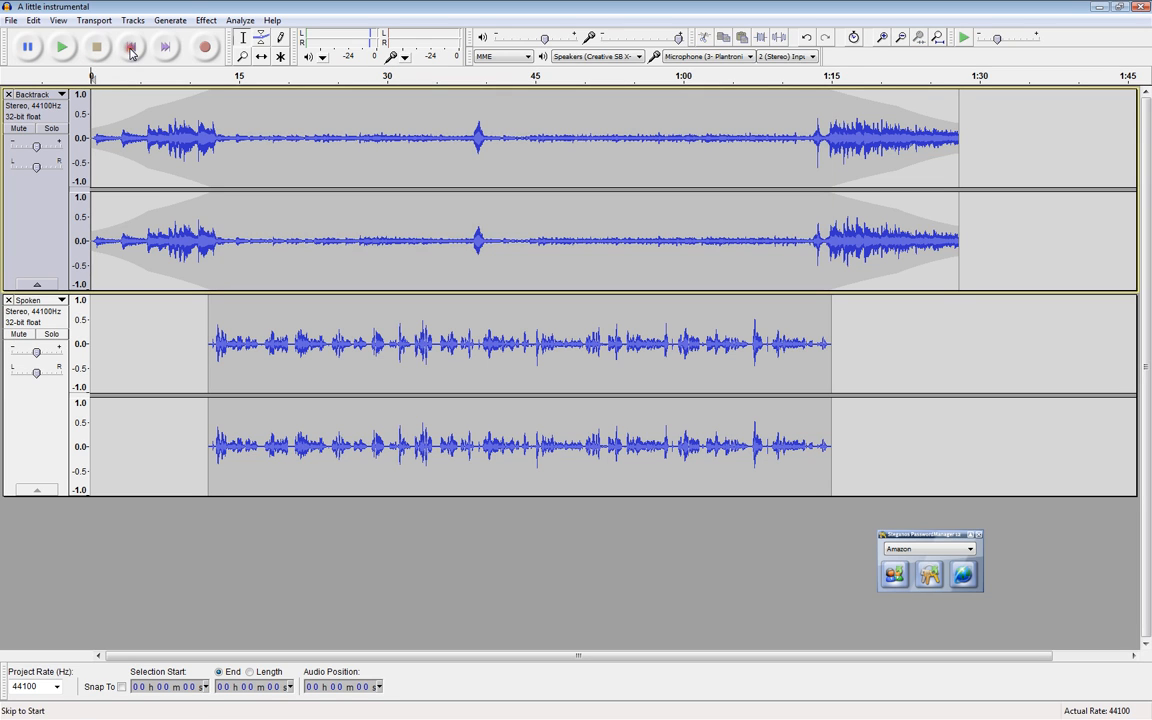
click(62, 47)
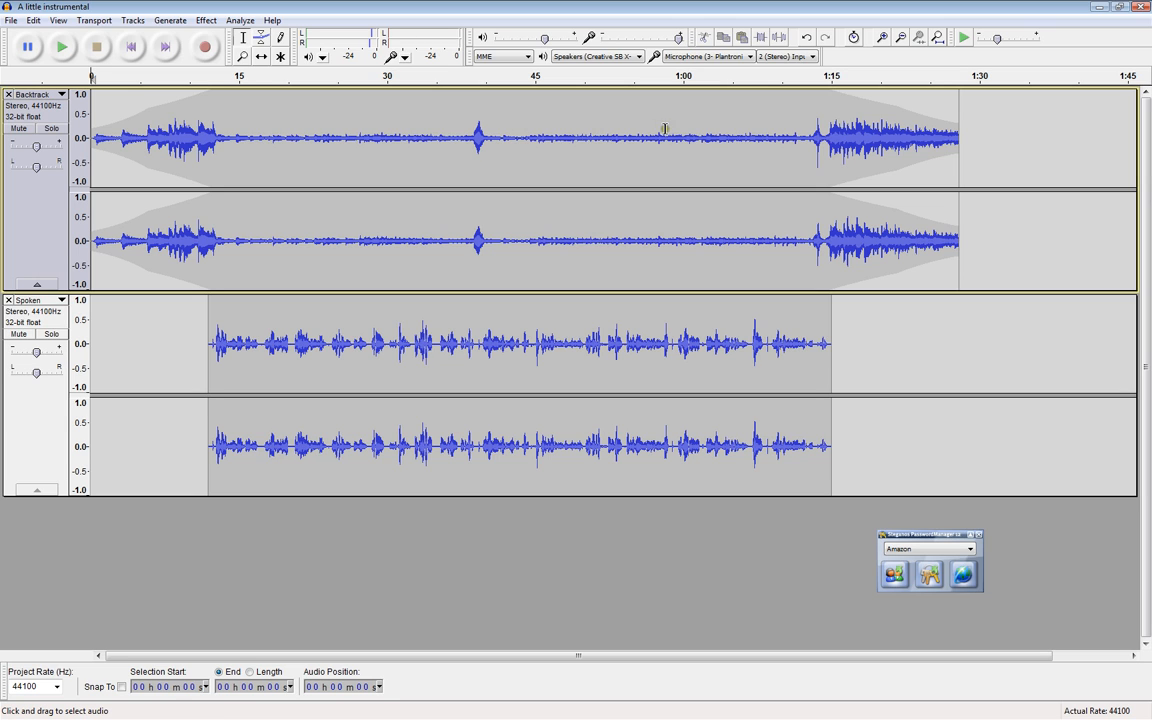
Select the whole Backtrack and Spoken tracks in turn, ending with the entire Backtrack selected.
click(32, 213)
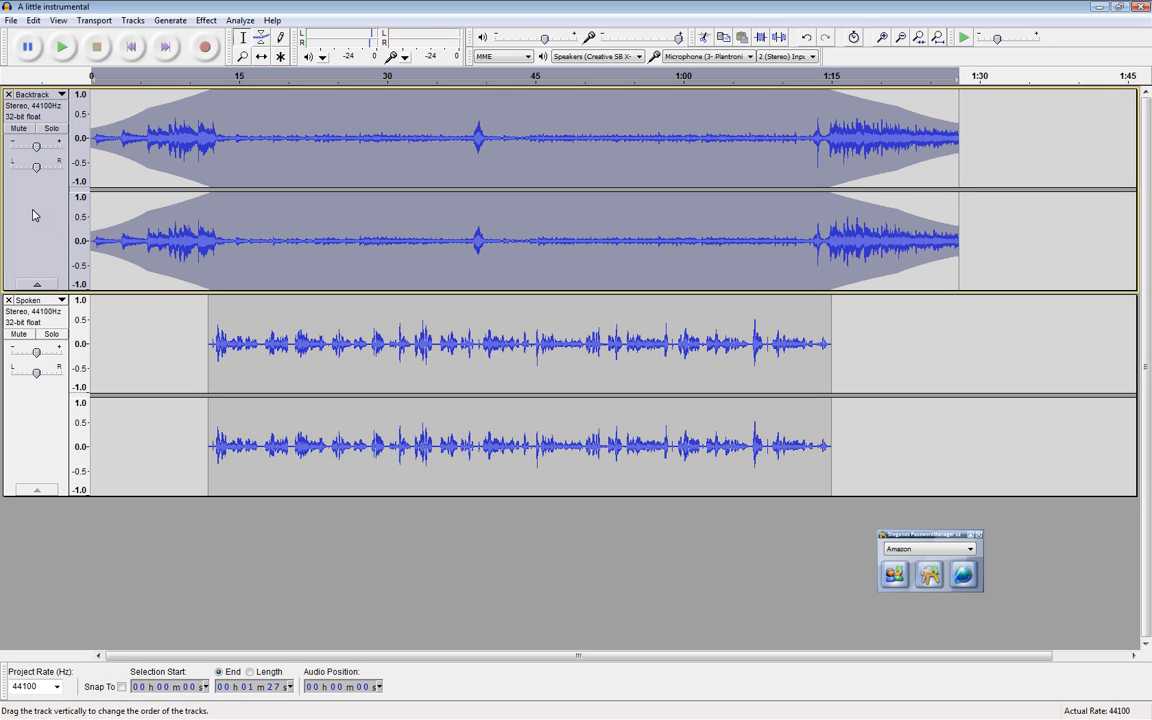
click(38, 428)
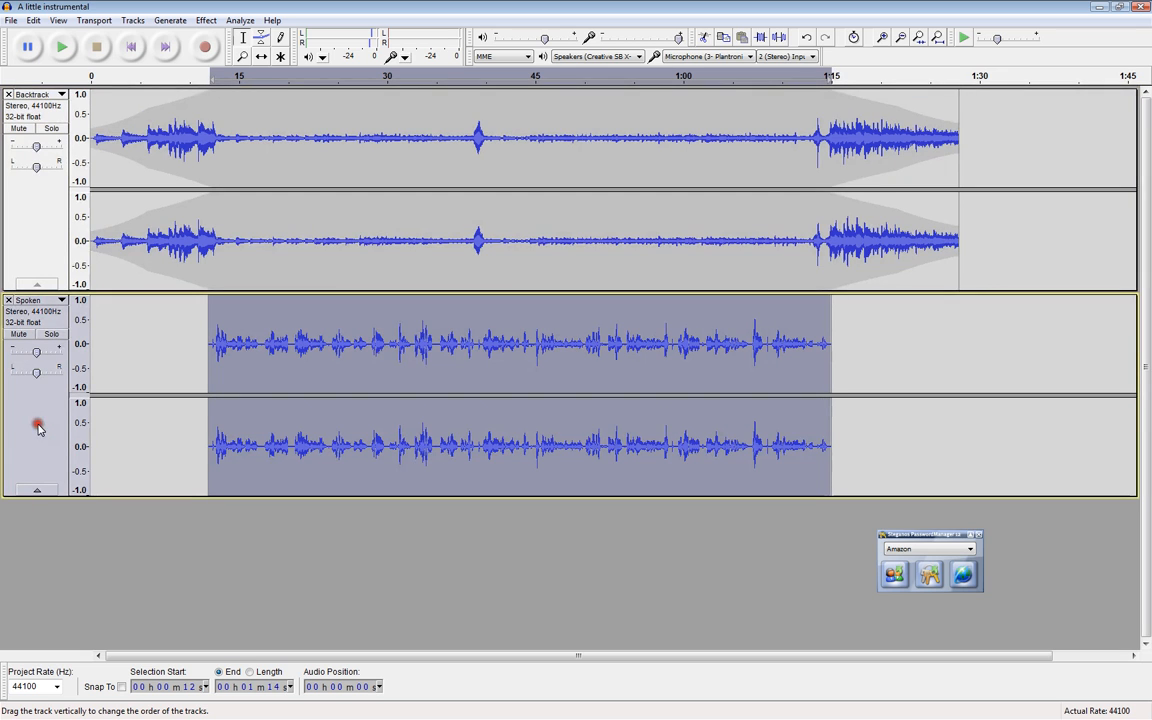
click(33, 226)
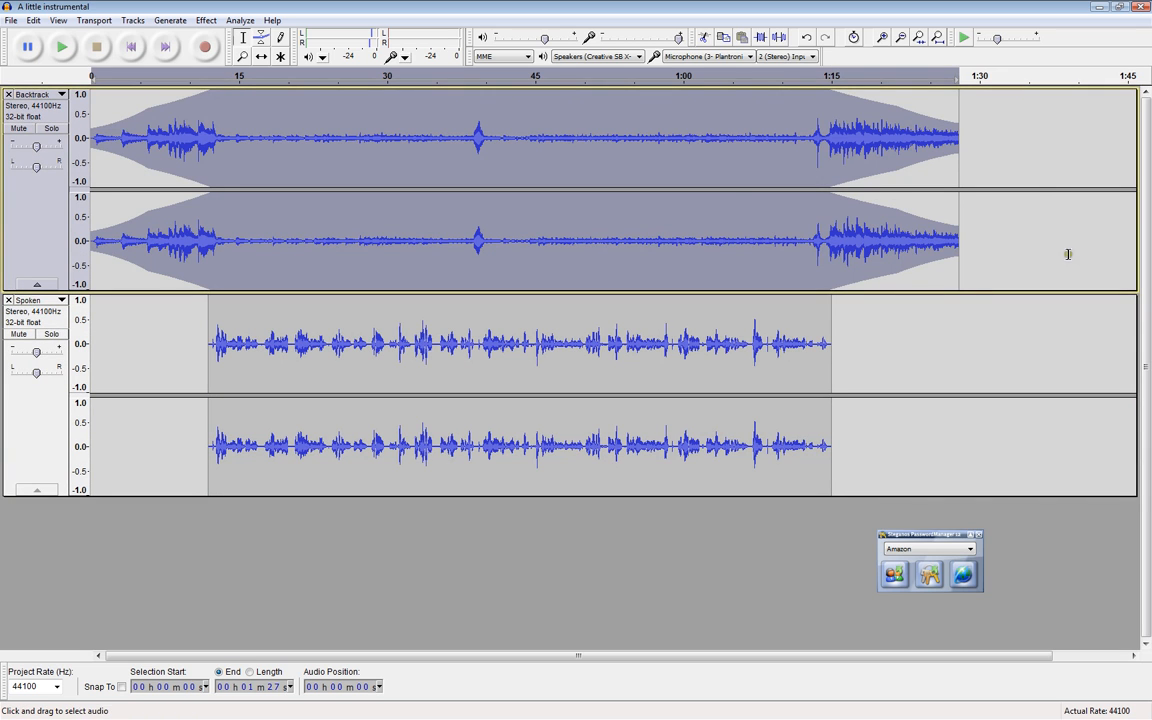